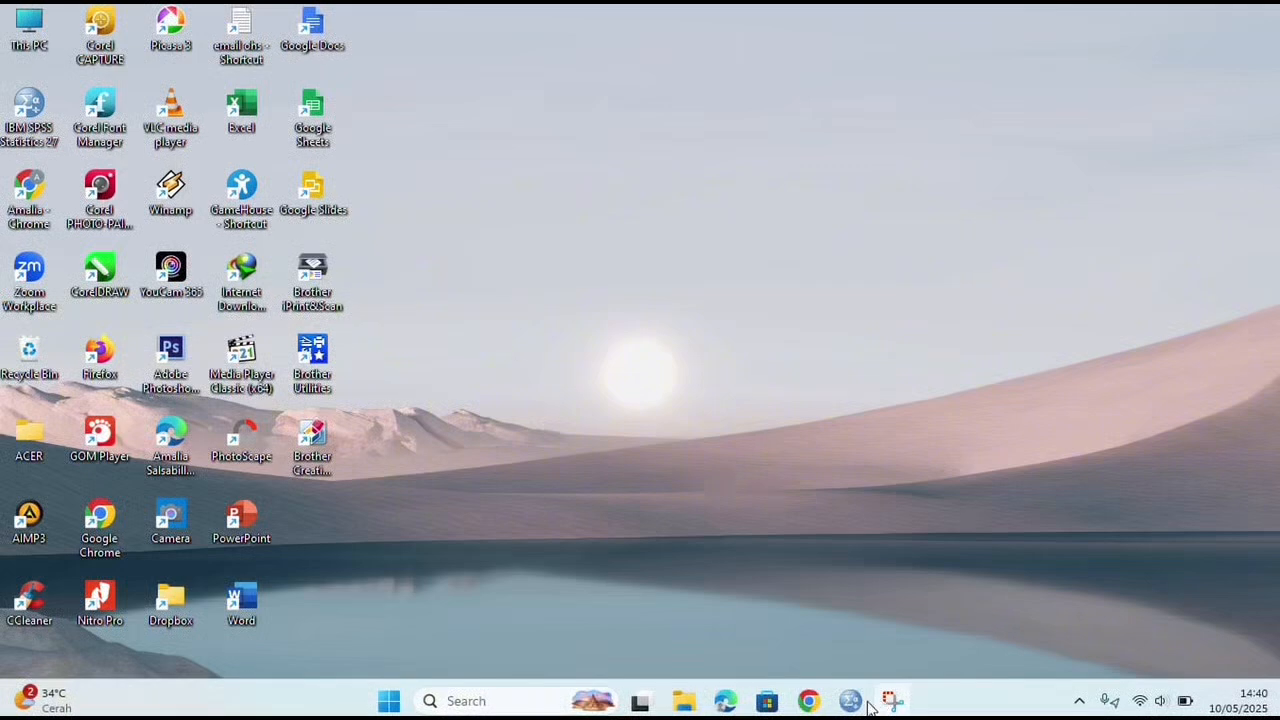
Switch to the SPSS data editor, review the definitions of the IQ, IPK and Motivasi variables, and return to the data
mouse_move(852, 703)
left_click(851, 613)
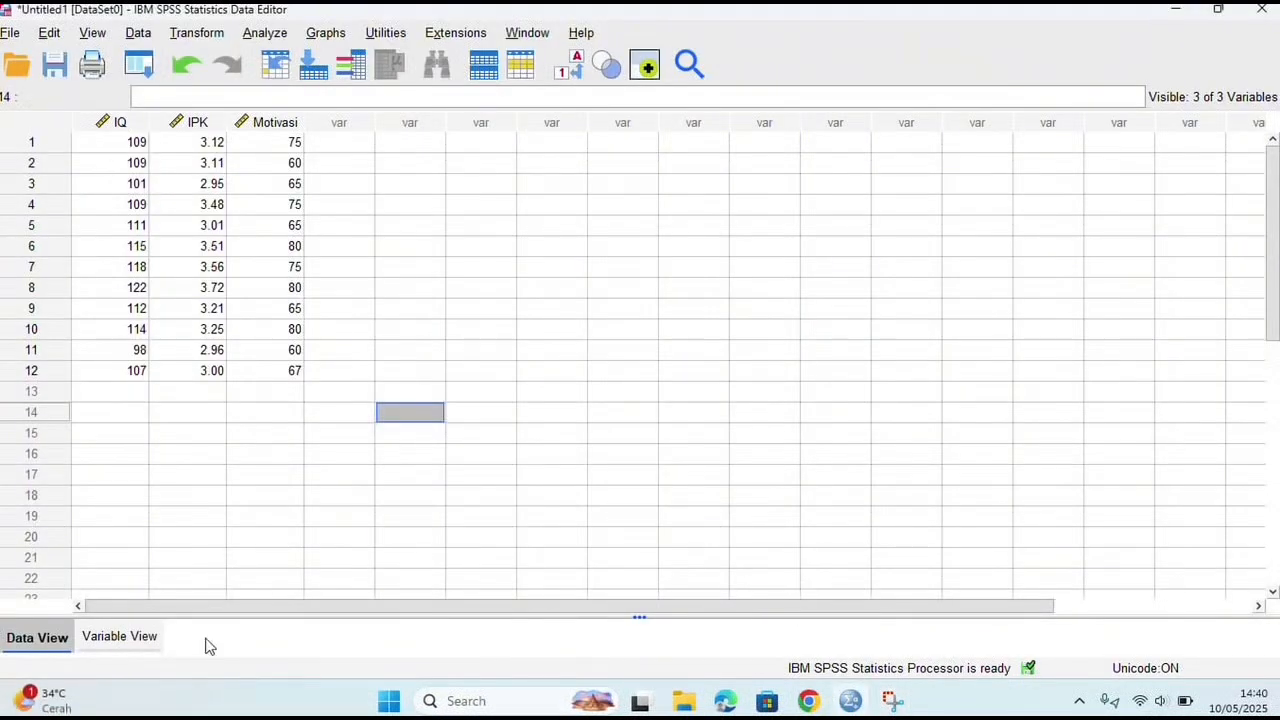
left_click(116, 640)
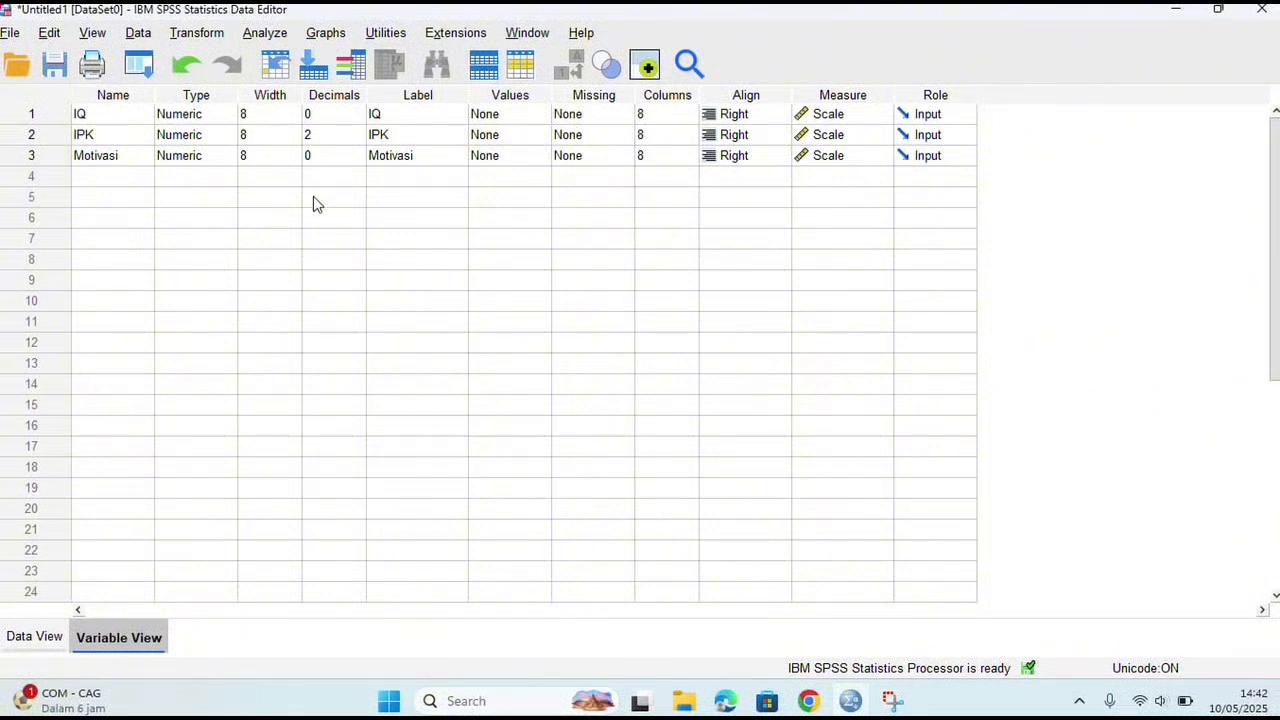
left_click(38, 638)
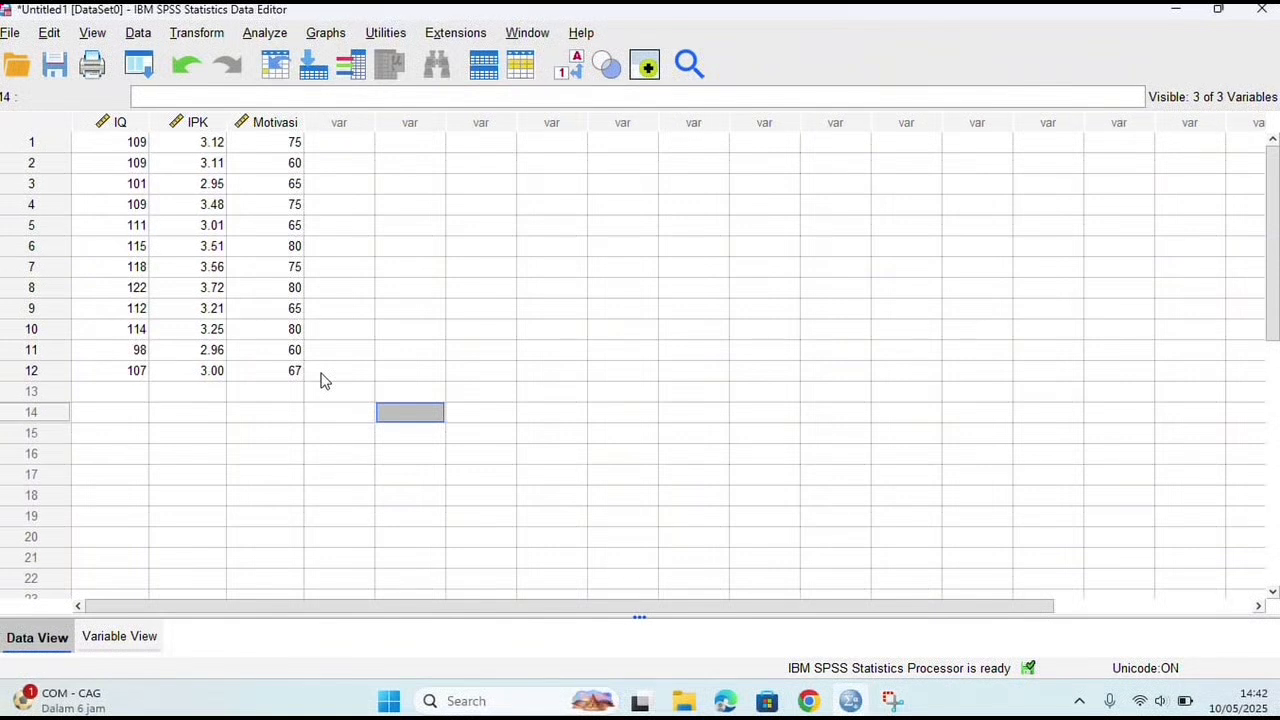
left_click(280, 412)
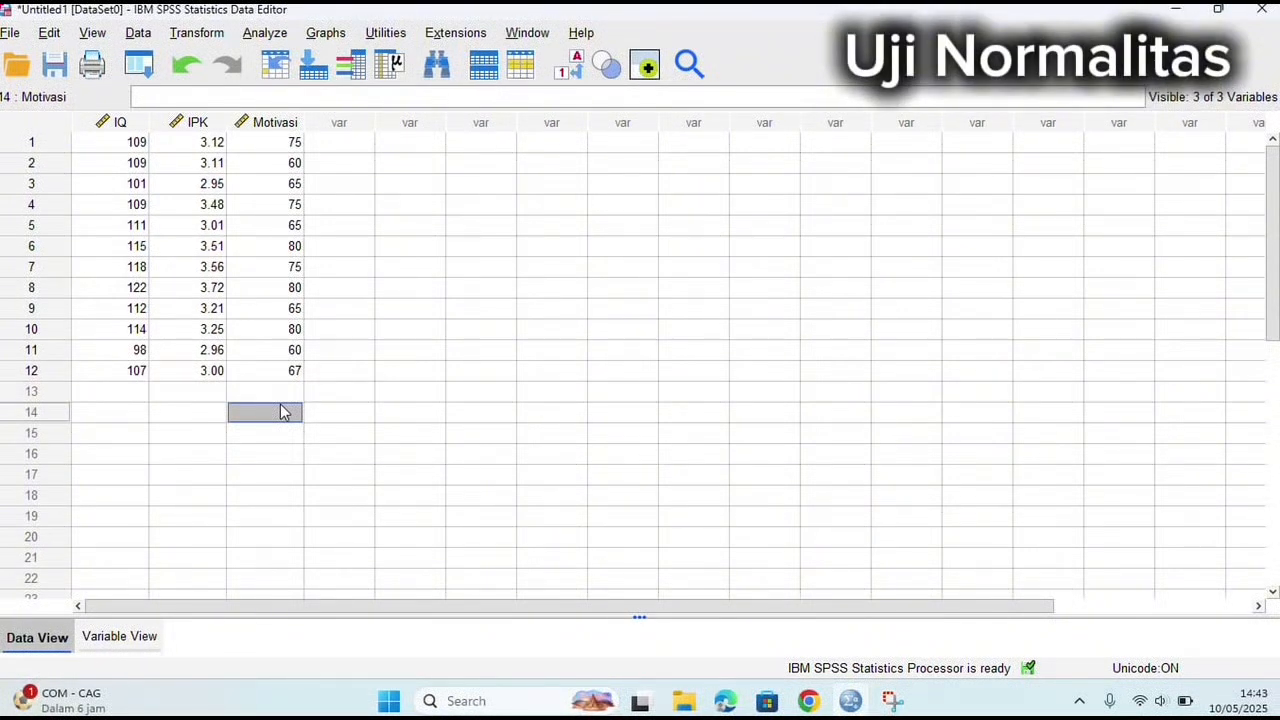
Start an Explore analysis with IQ, IPK and Motivasi as the dependent variables
left_click(266, 34)
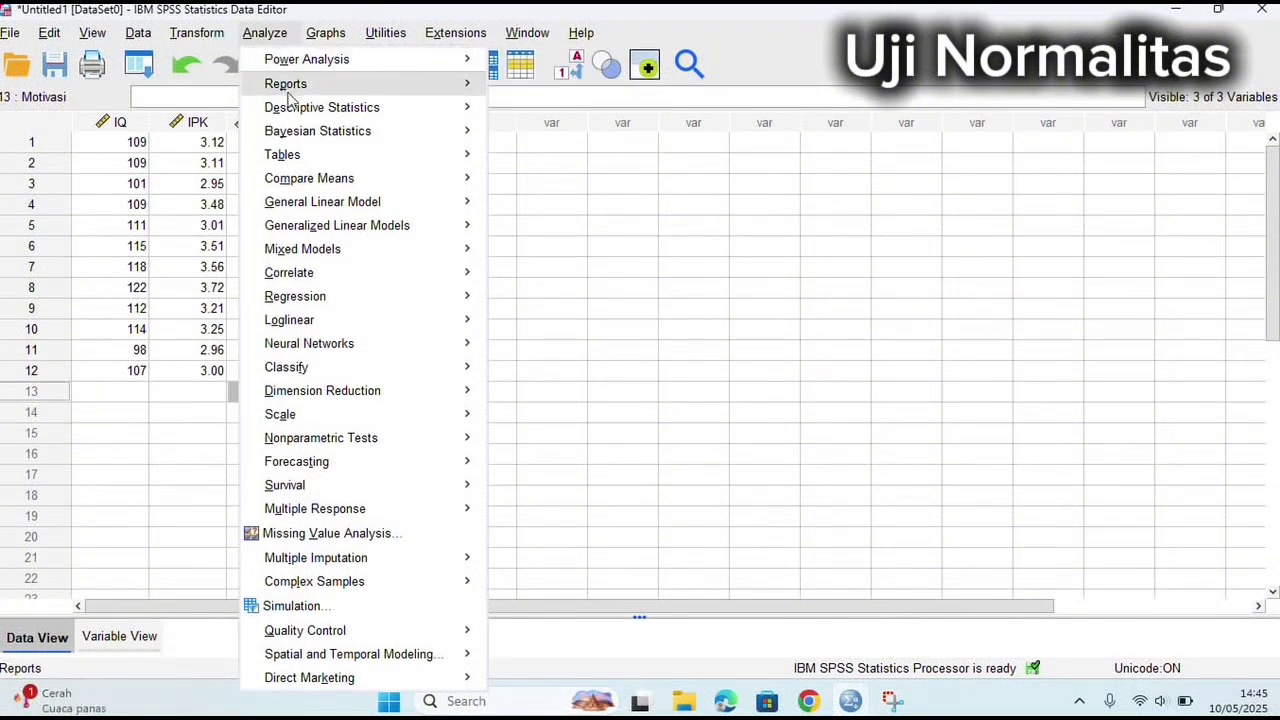
mouse_move(302, 111)
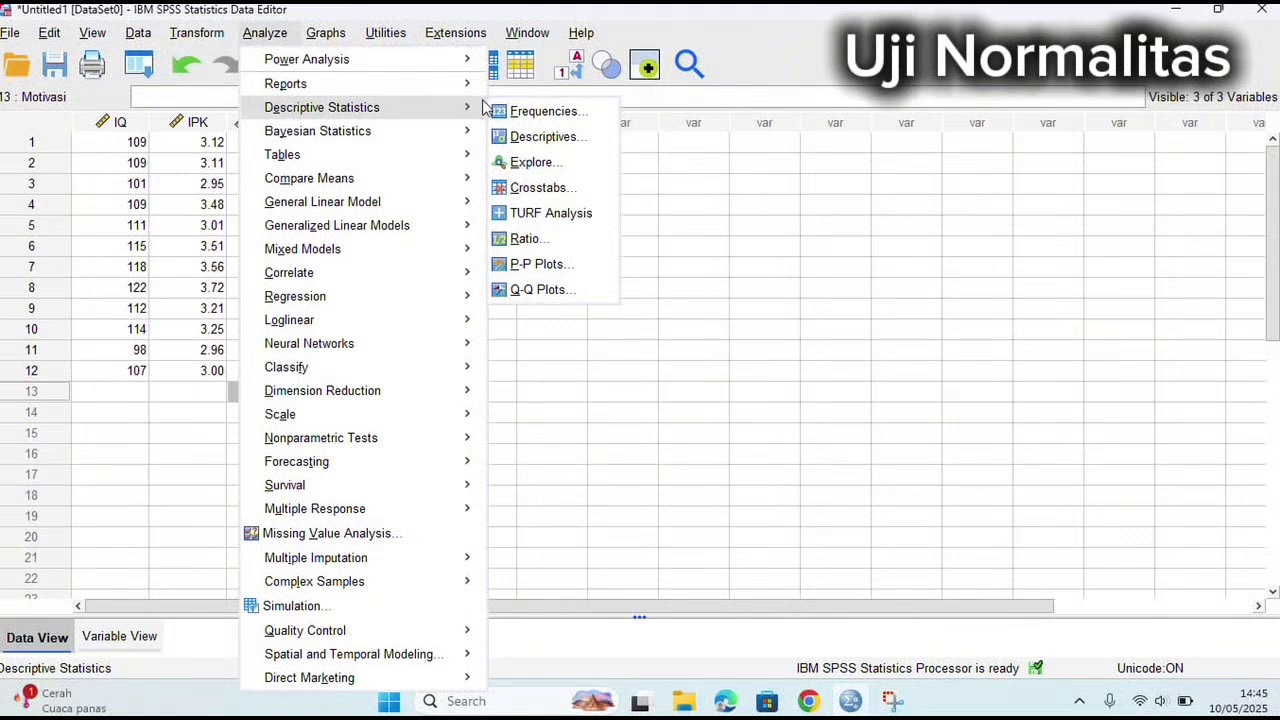
left_click(519, 166)
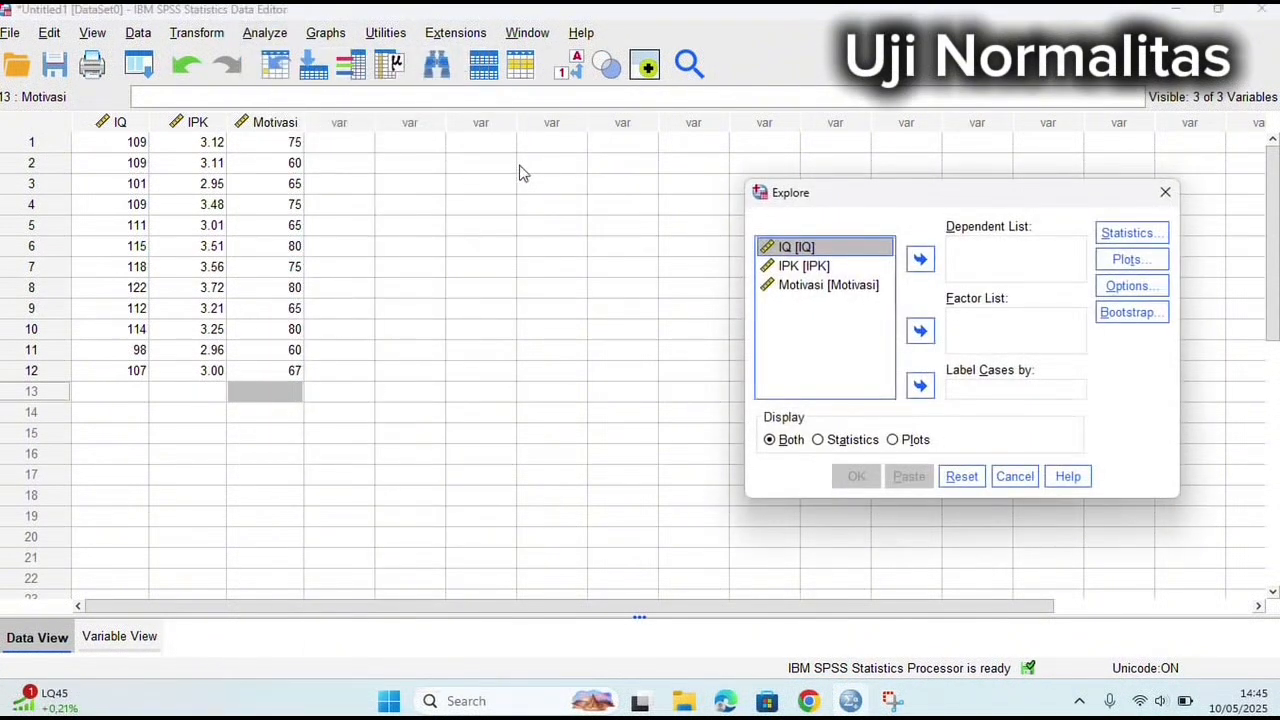
left_click(812, 250)
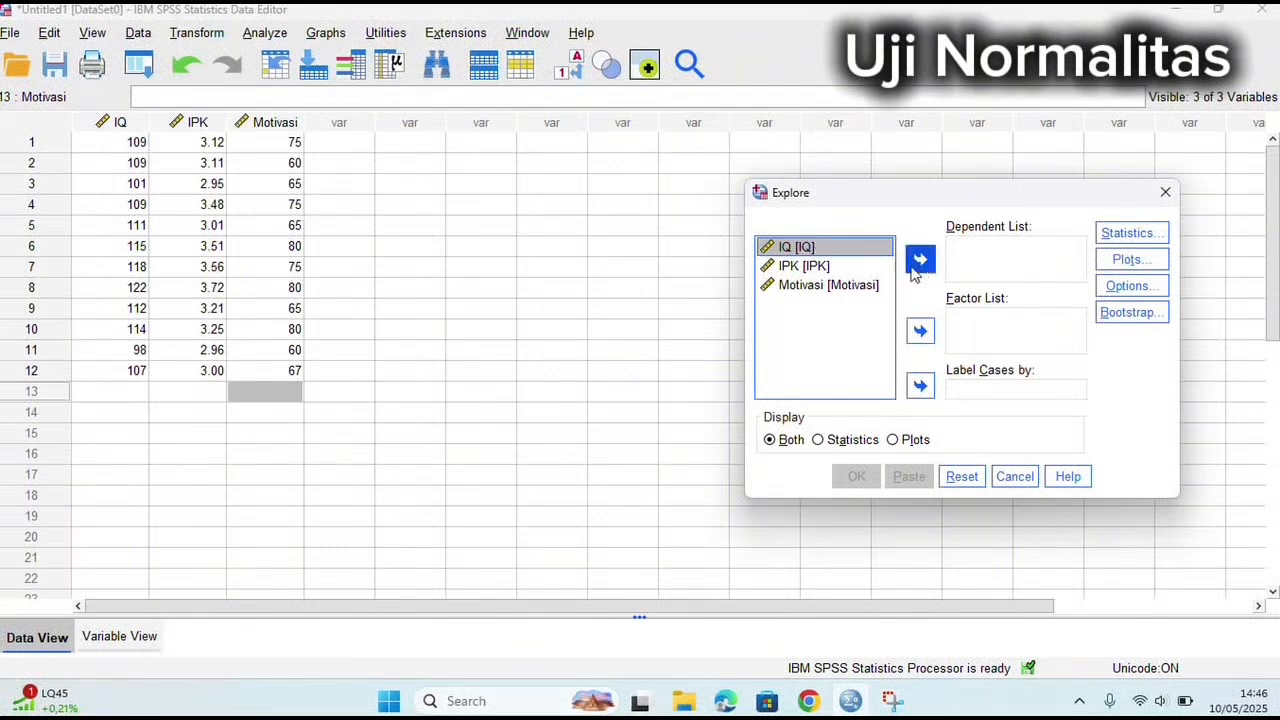
left_click(920, 259)
left_click(815, 247)
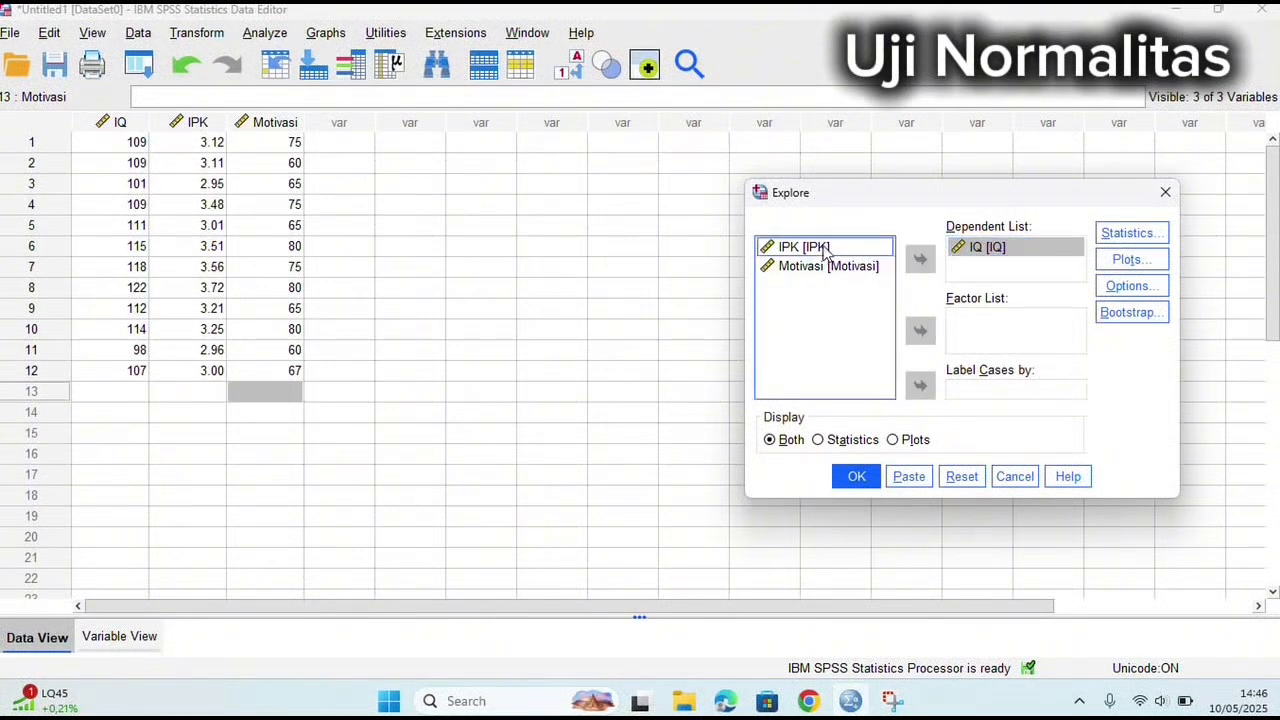
left_click(919, 260)
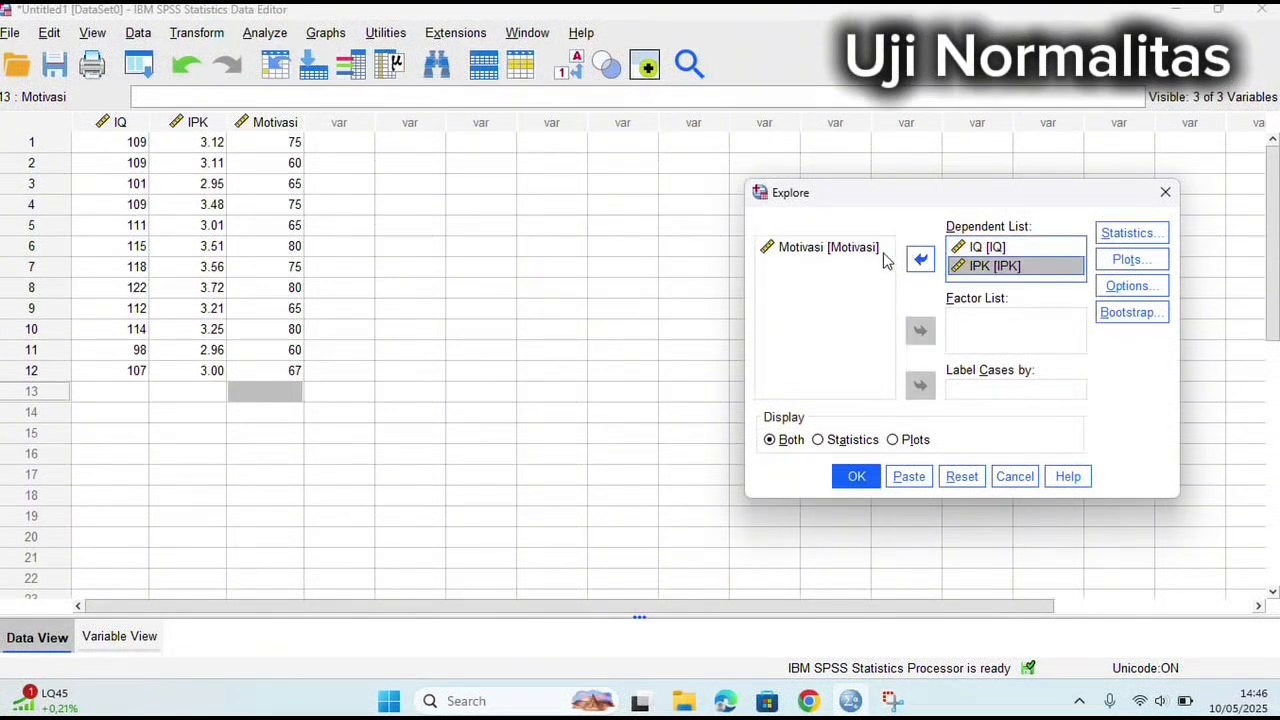
left_click(860, 250)
left_click(920, 260)
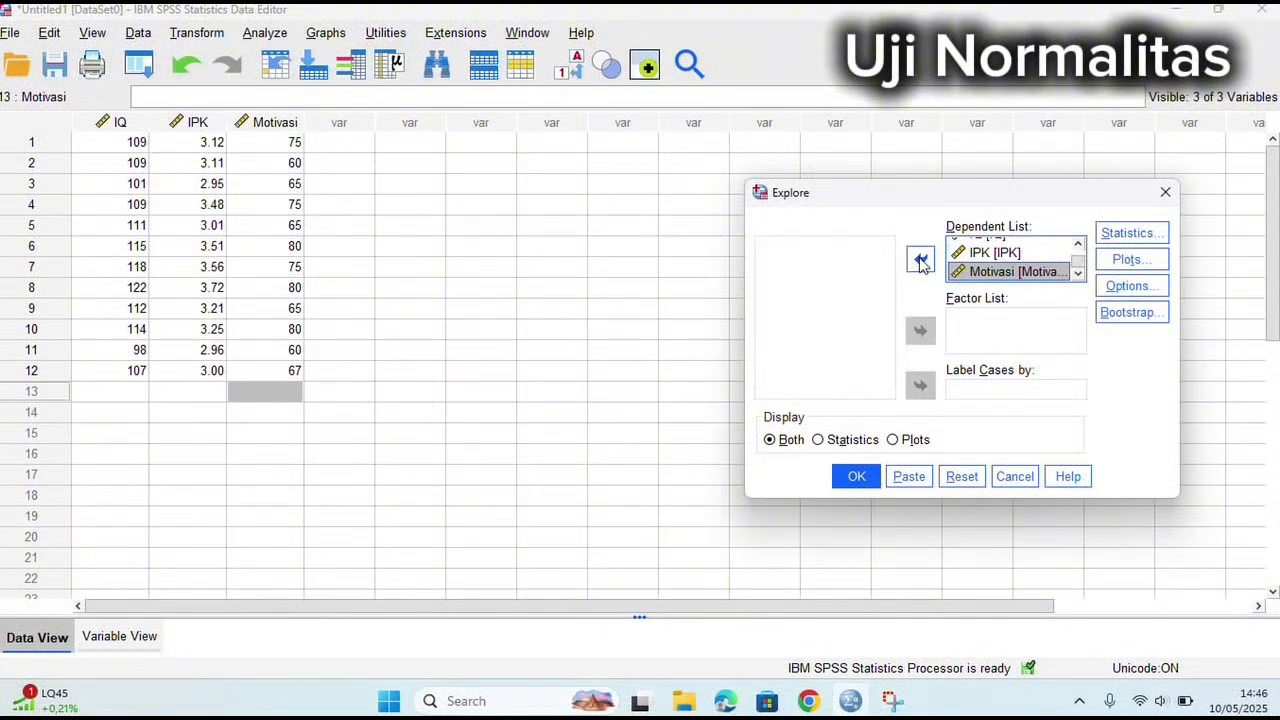
Display both statistics and plots, include normality plots with tests, and run the Explore analysis
left_click(772, 448)
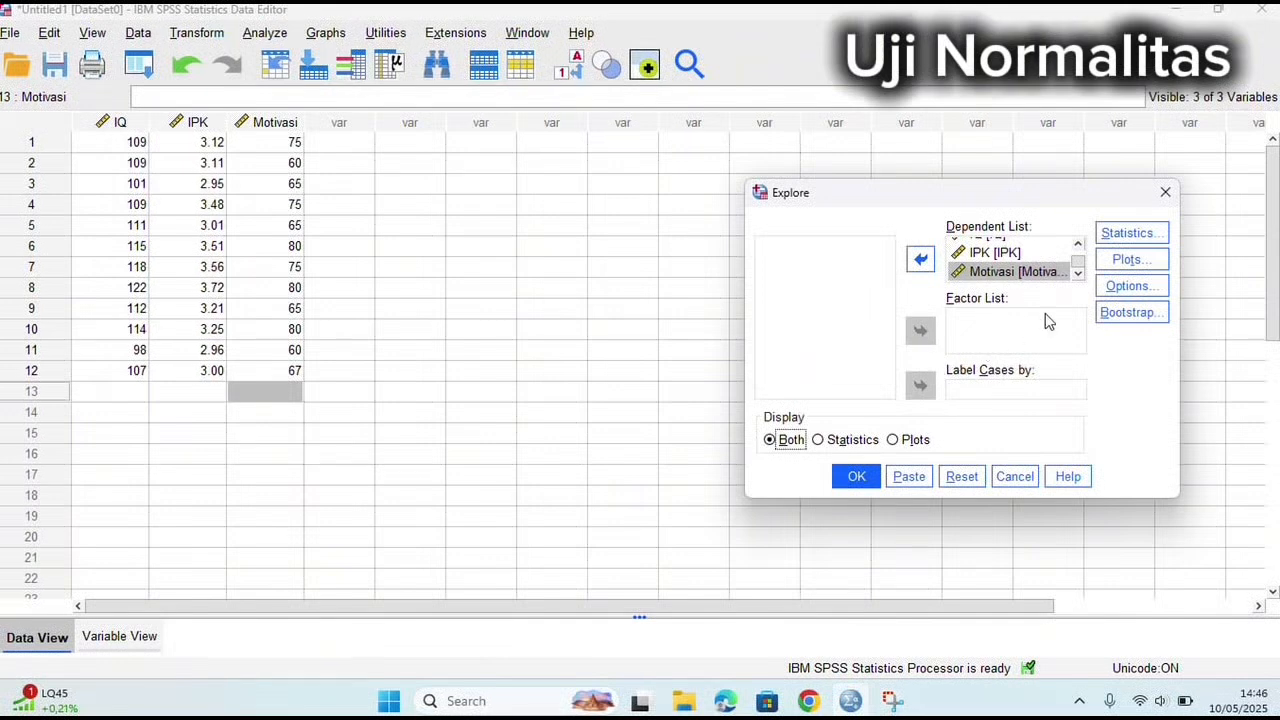
left_click(1120, 260)
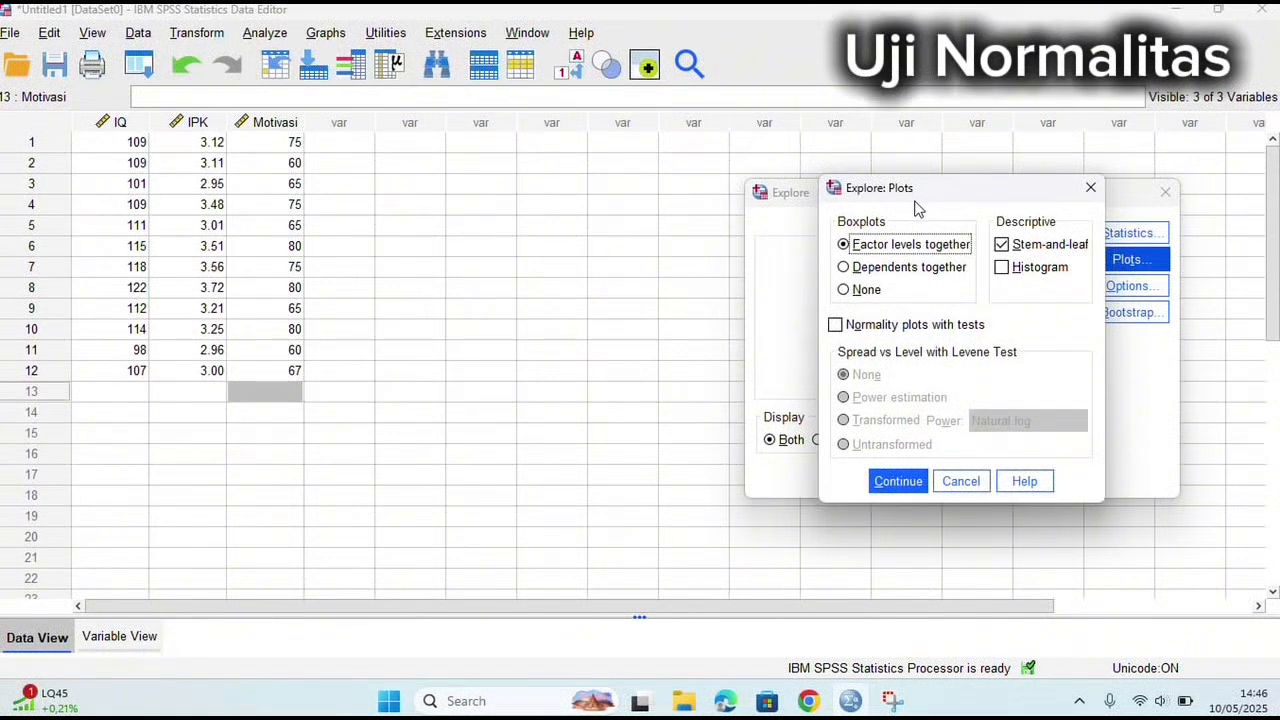
left_click(834, 326)
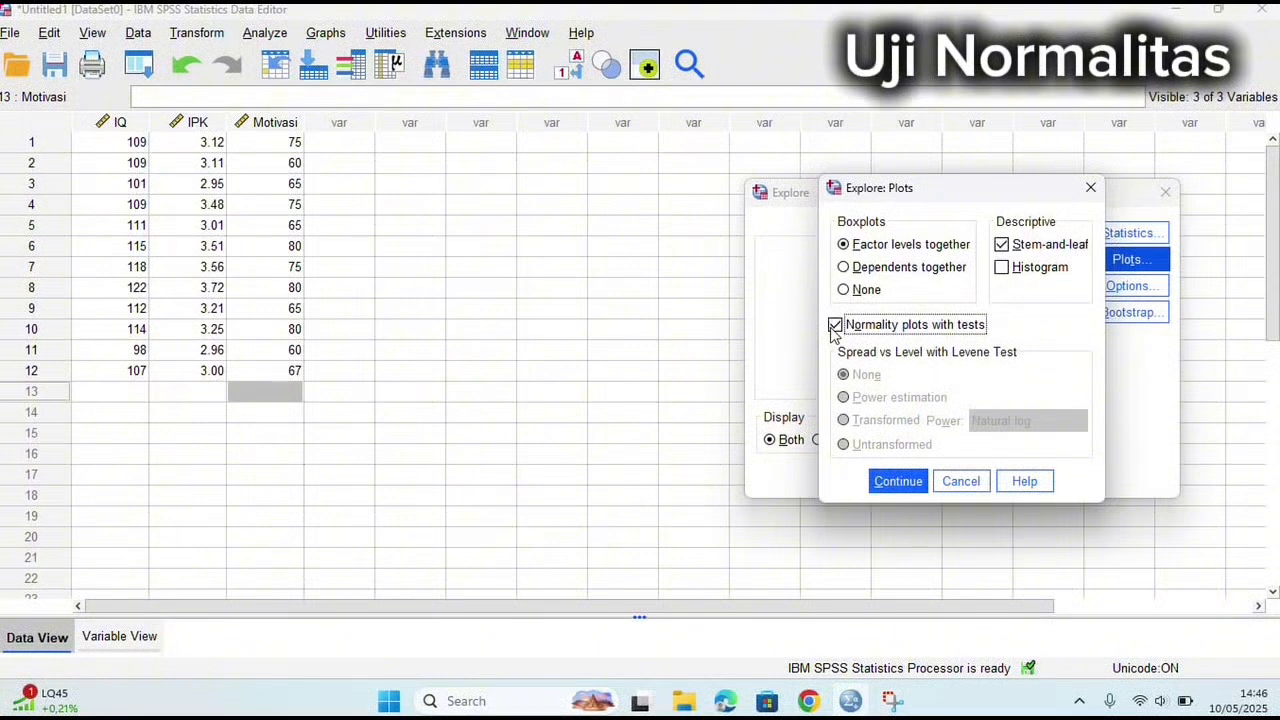
left_click(876, 482)
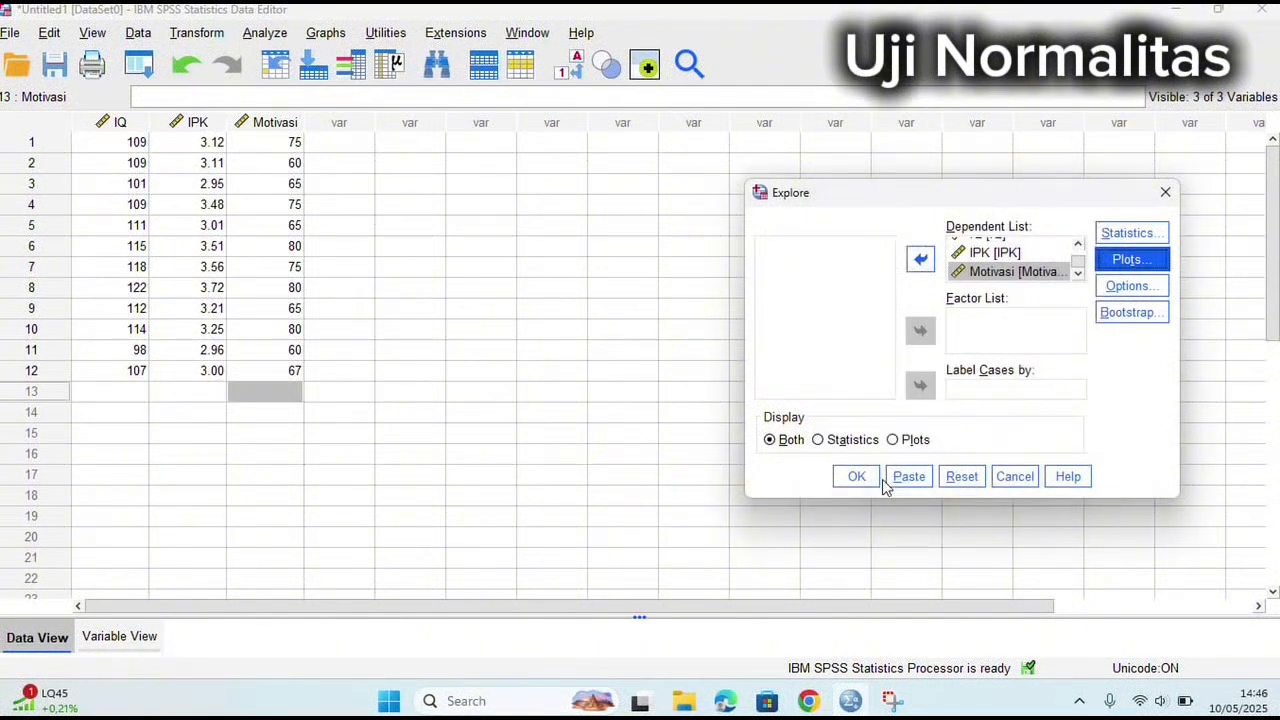
left_click(855, 477)
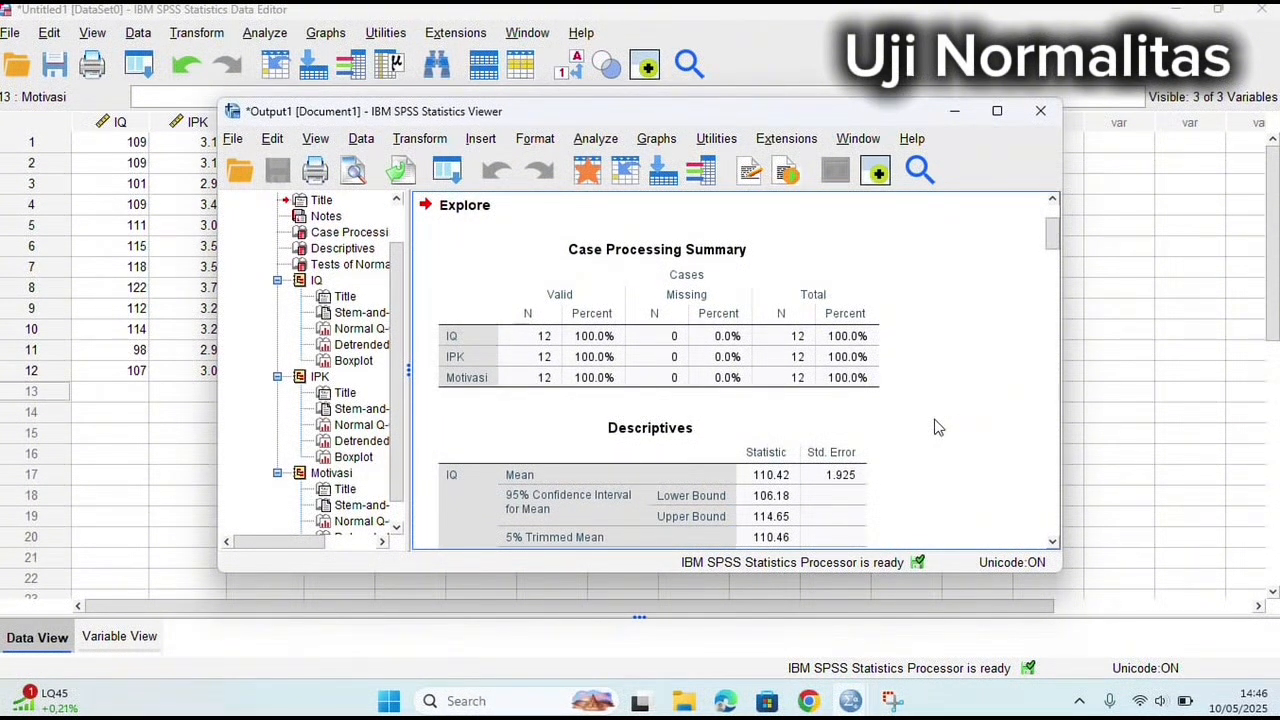
Examine the Explore output from the case processing summary and descriptives down to the Tests of Normality table
scroll(936, 428, "down", 1)
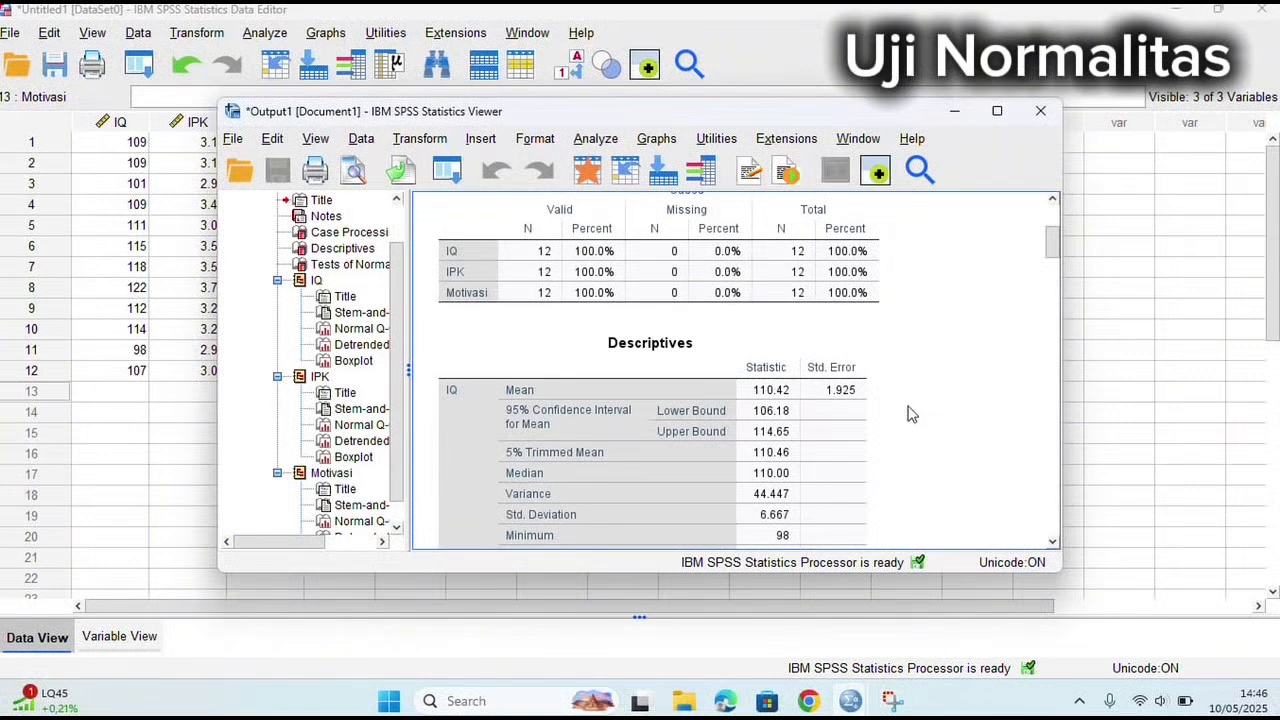
scroll(920, 418, "up", 3)
scroll(906, 410, "down", 3)
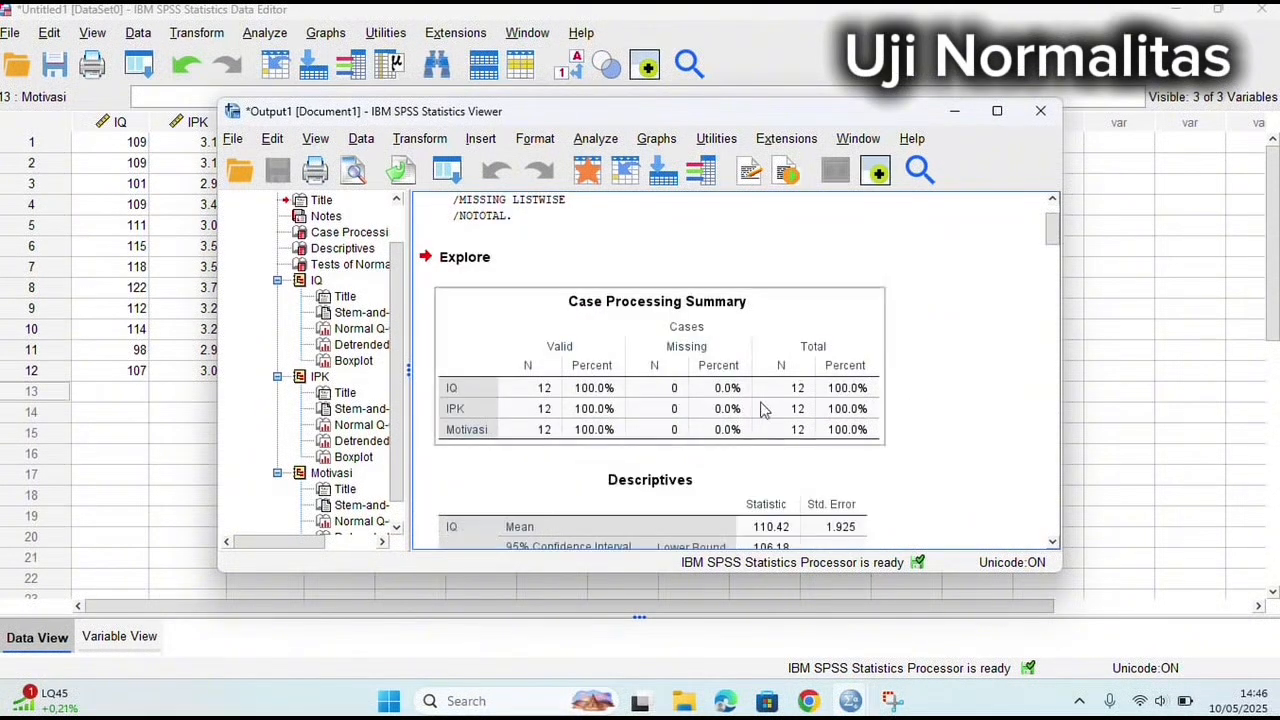
scroll(753, 408, "down", 15)
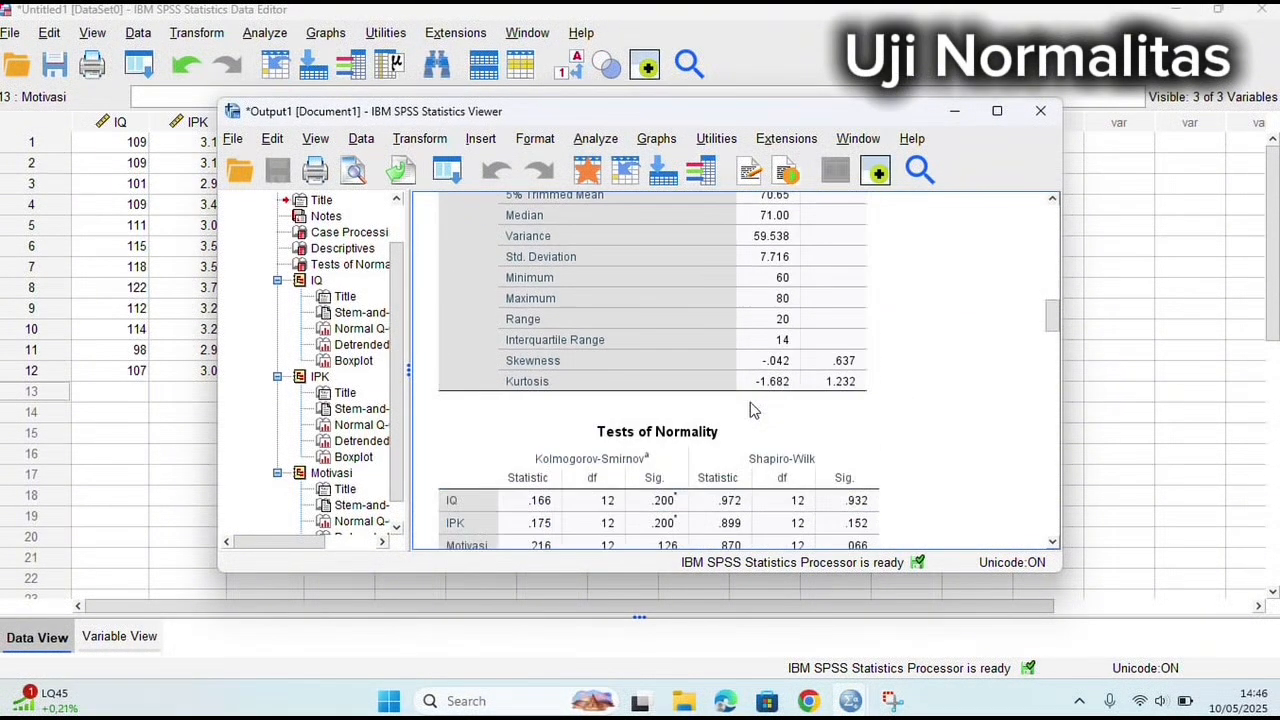
scroll(753, 408, "up", 3)
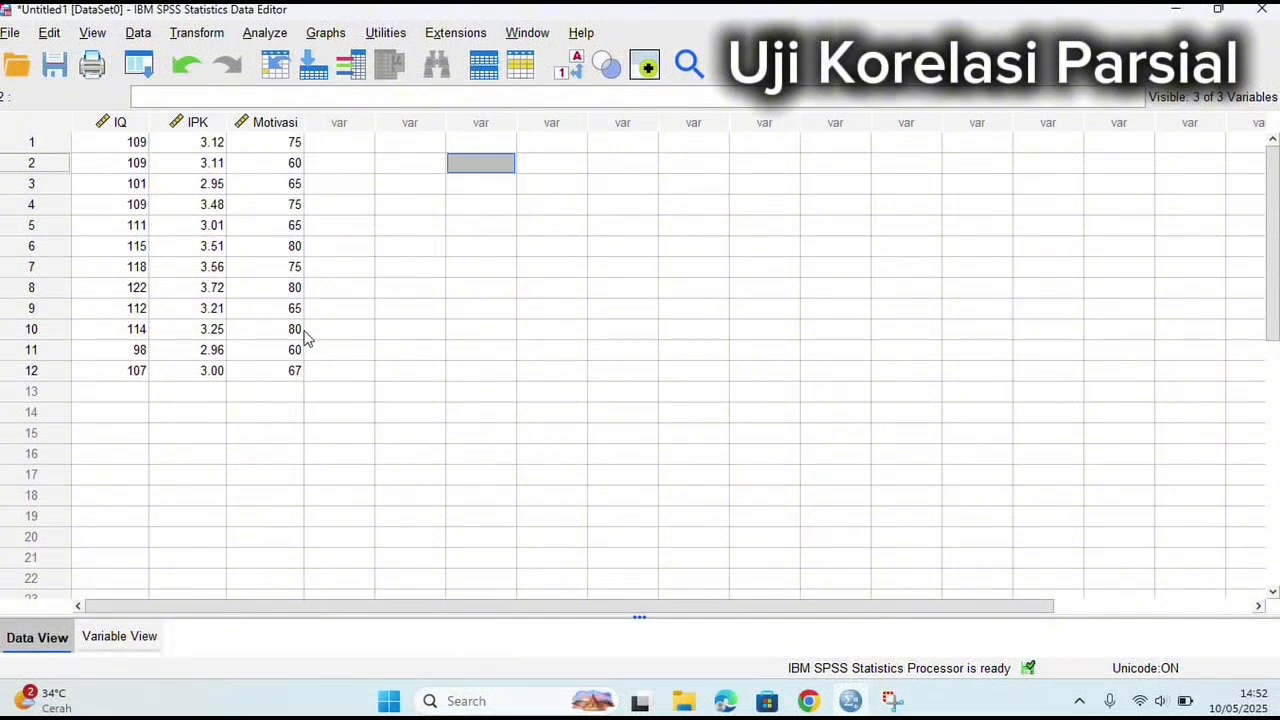
Set up a partial correlation between IQ and IPK, controlling for Motivasi
left_click(264, 36)
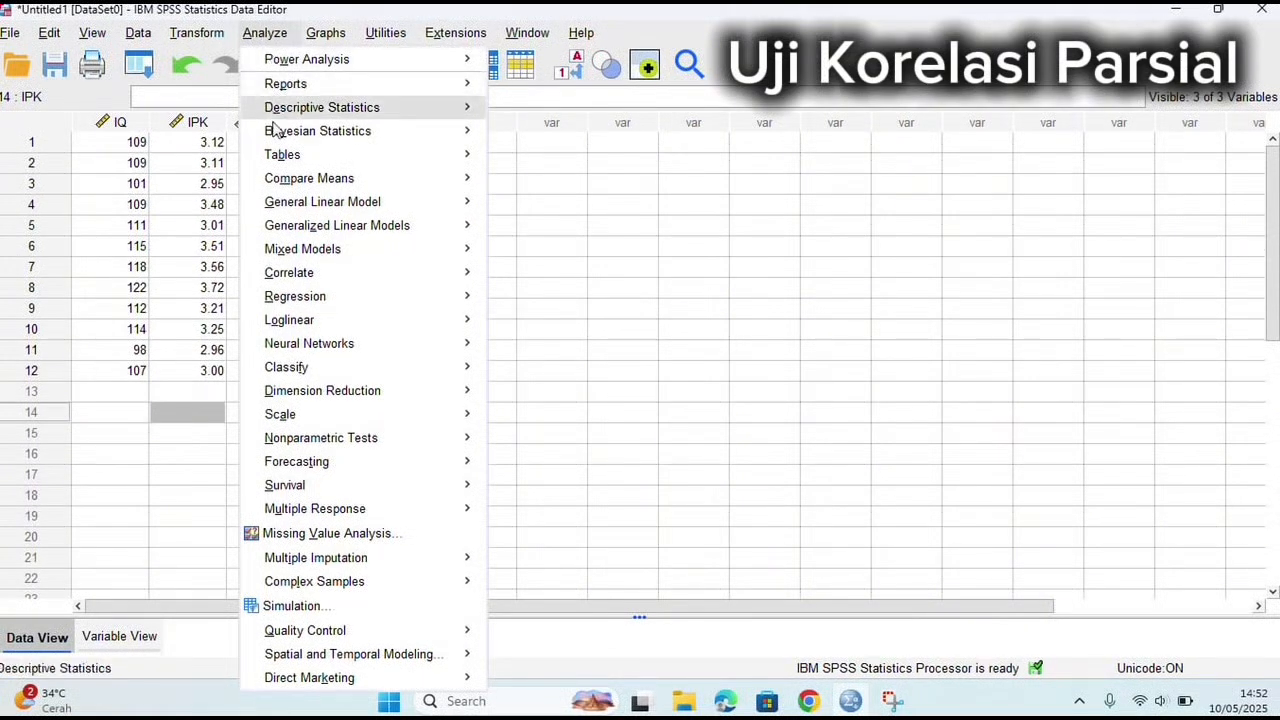
mouse_move(297, 279)
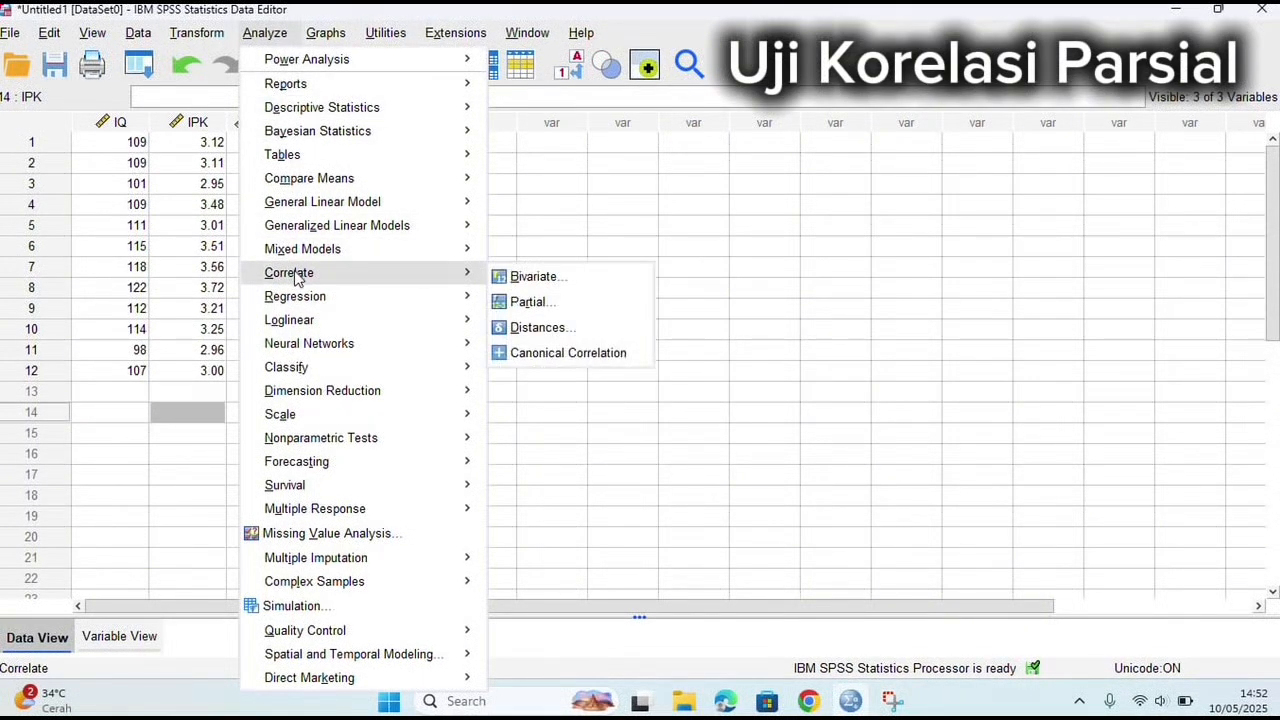
left_click(509, 304)
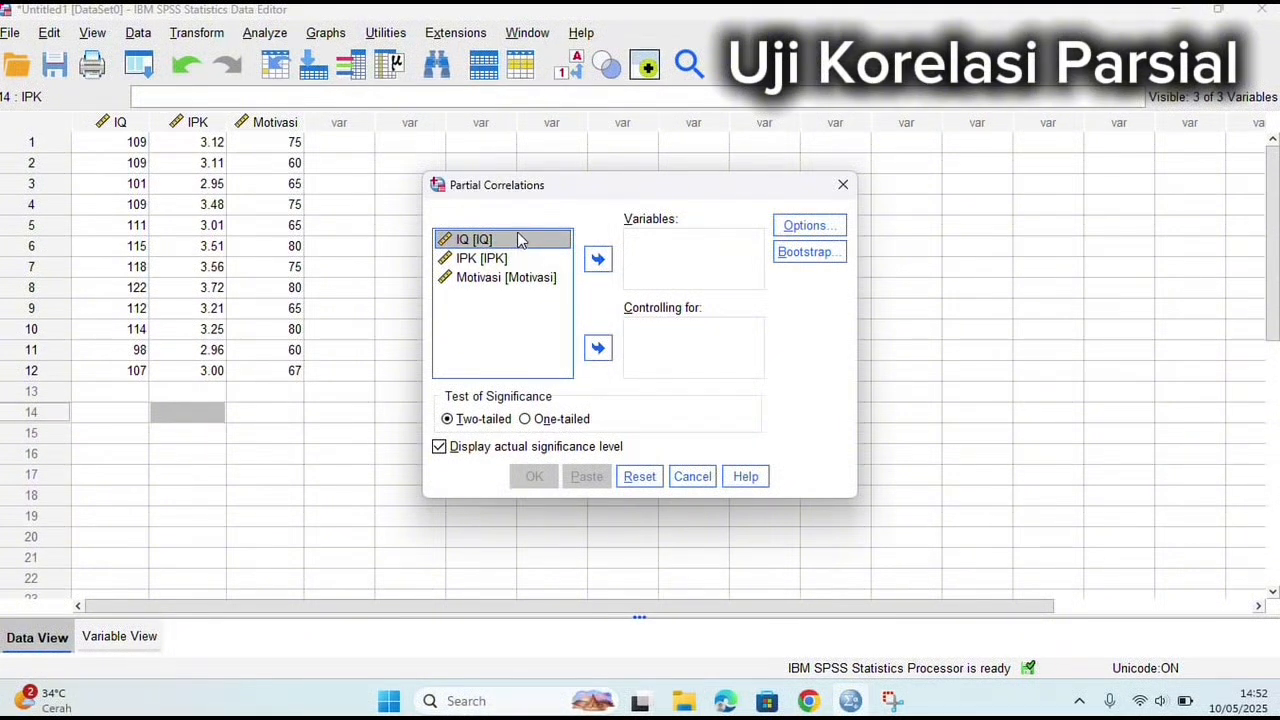
left_click_drag(518, 233, 517, 233)
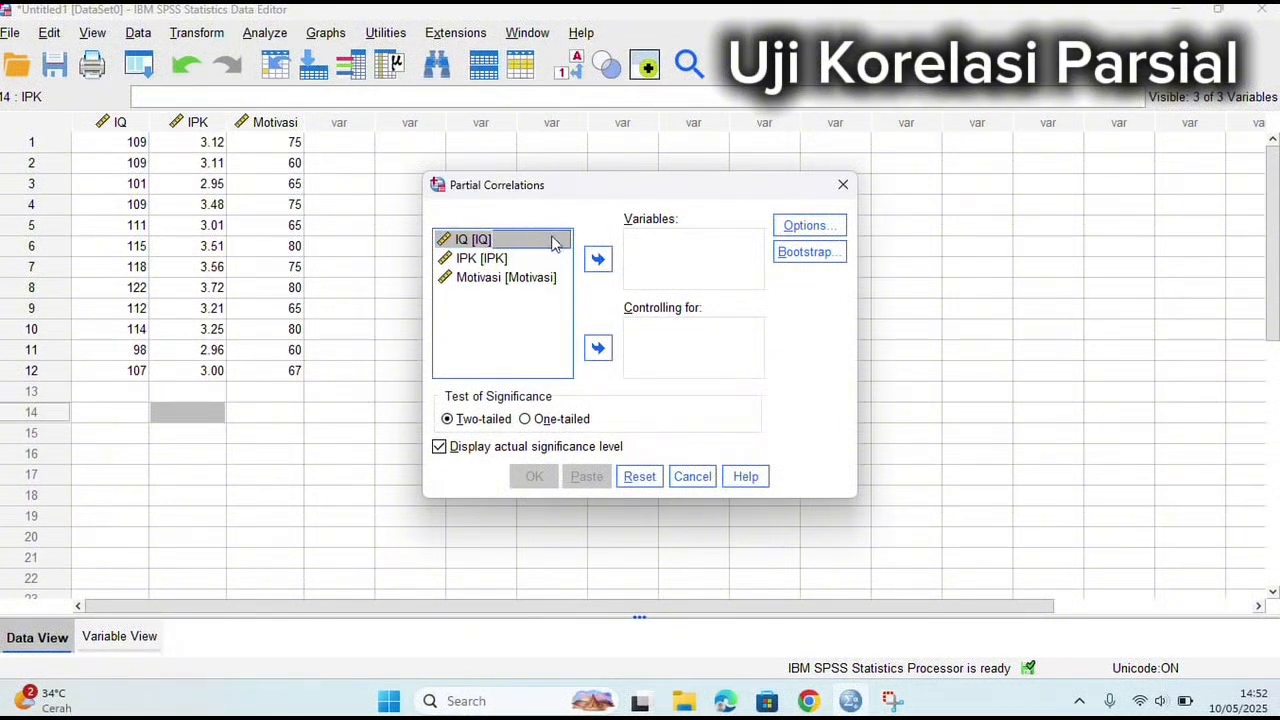
left_click(597, 260)
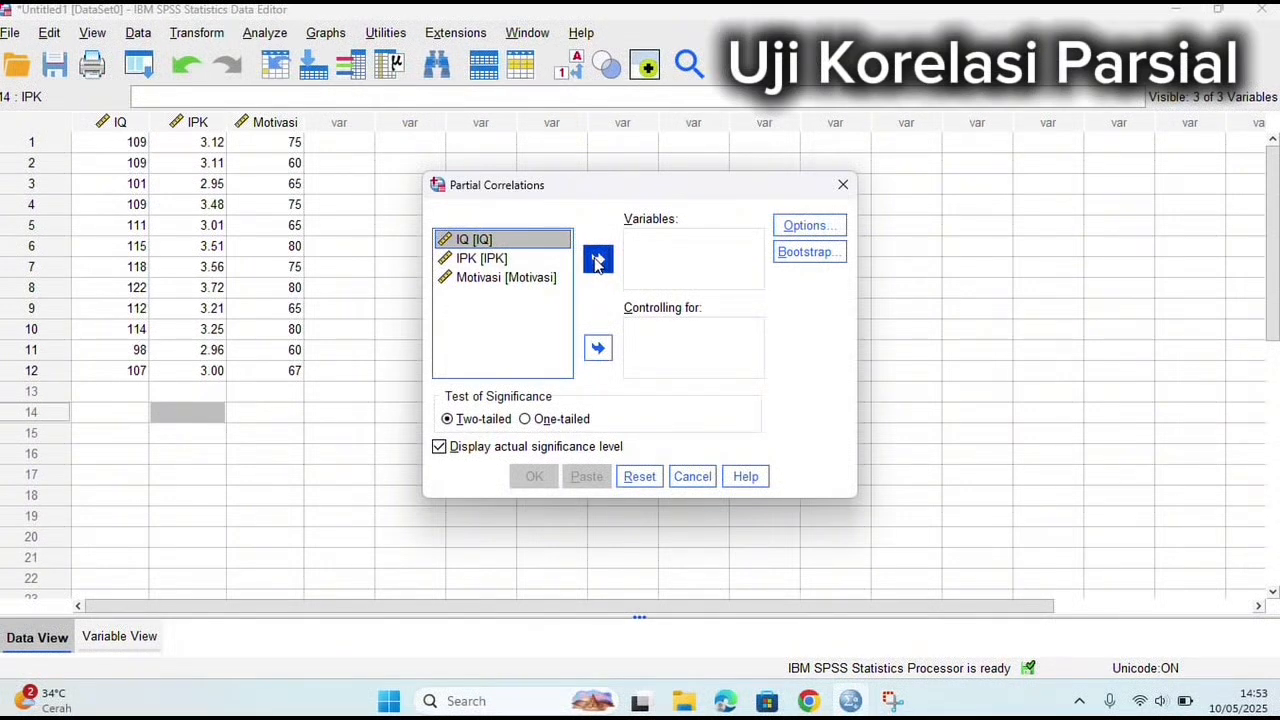
left_click(512, 241)
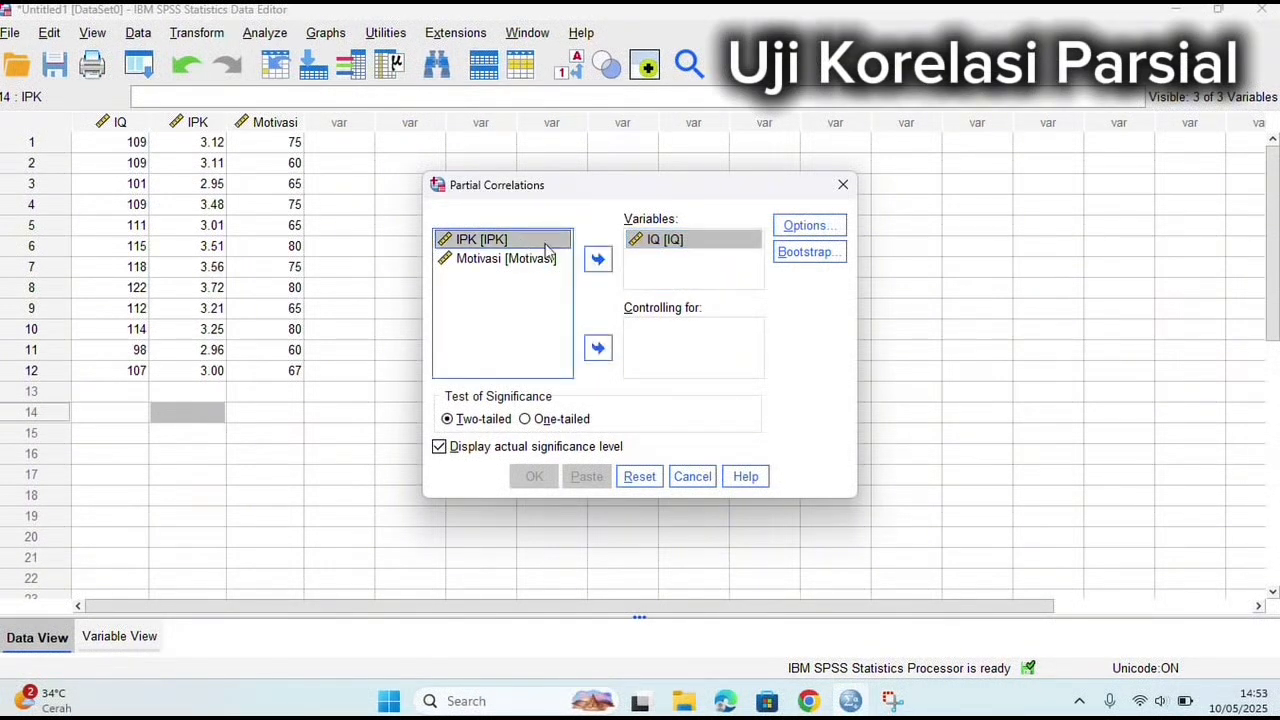
left_click(598, 261)
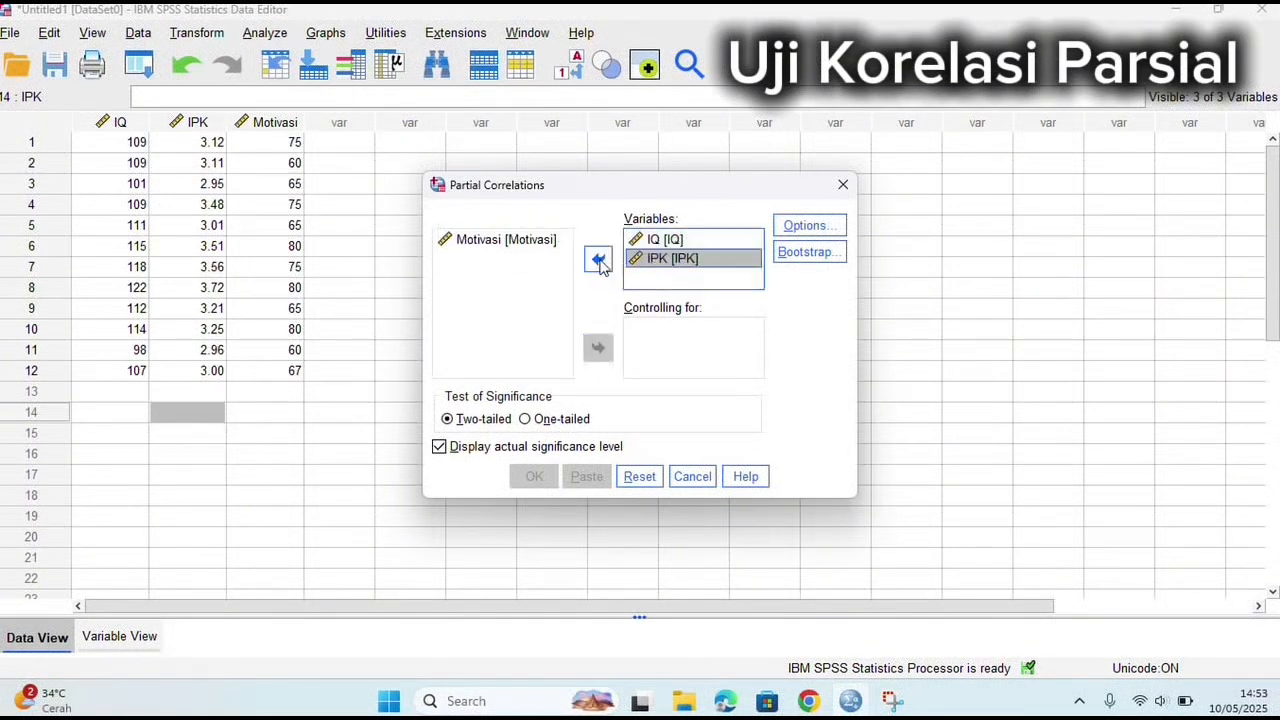
left_click(543, 249)
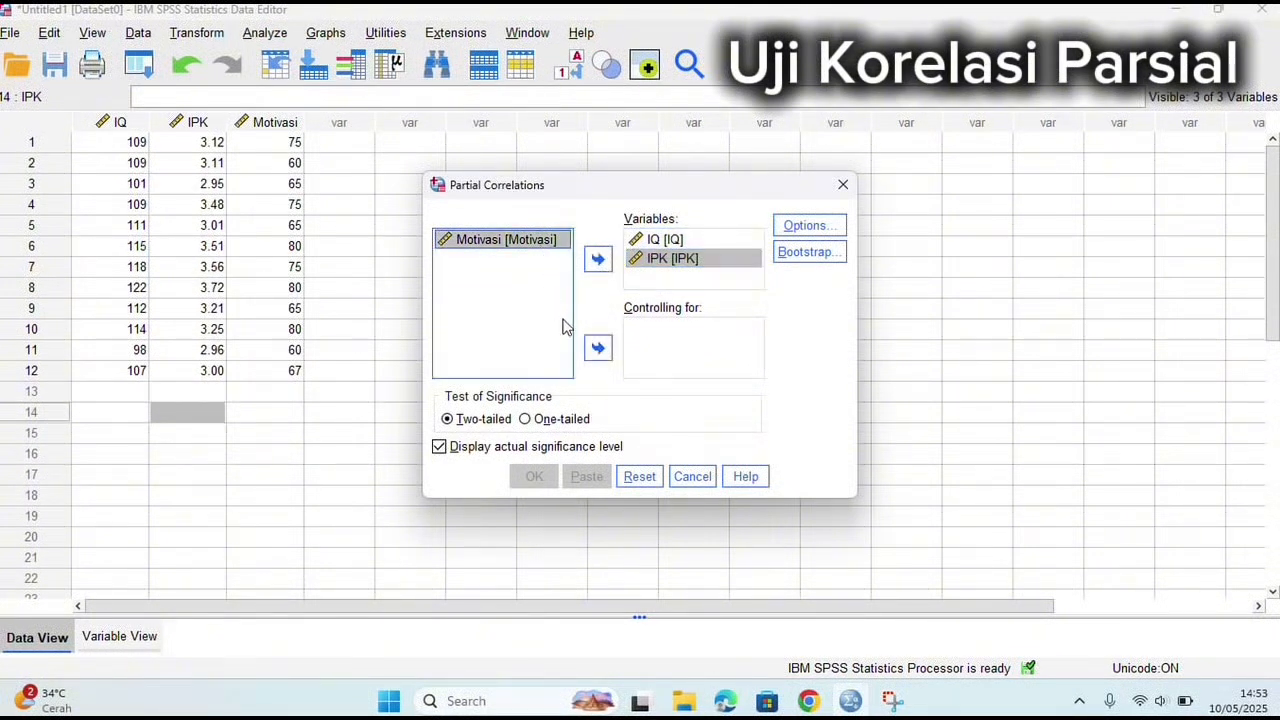
left_click(598, 349)
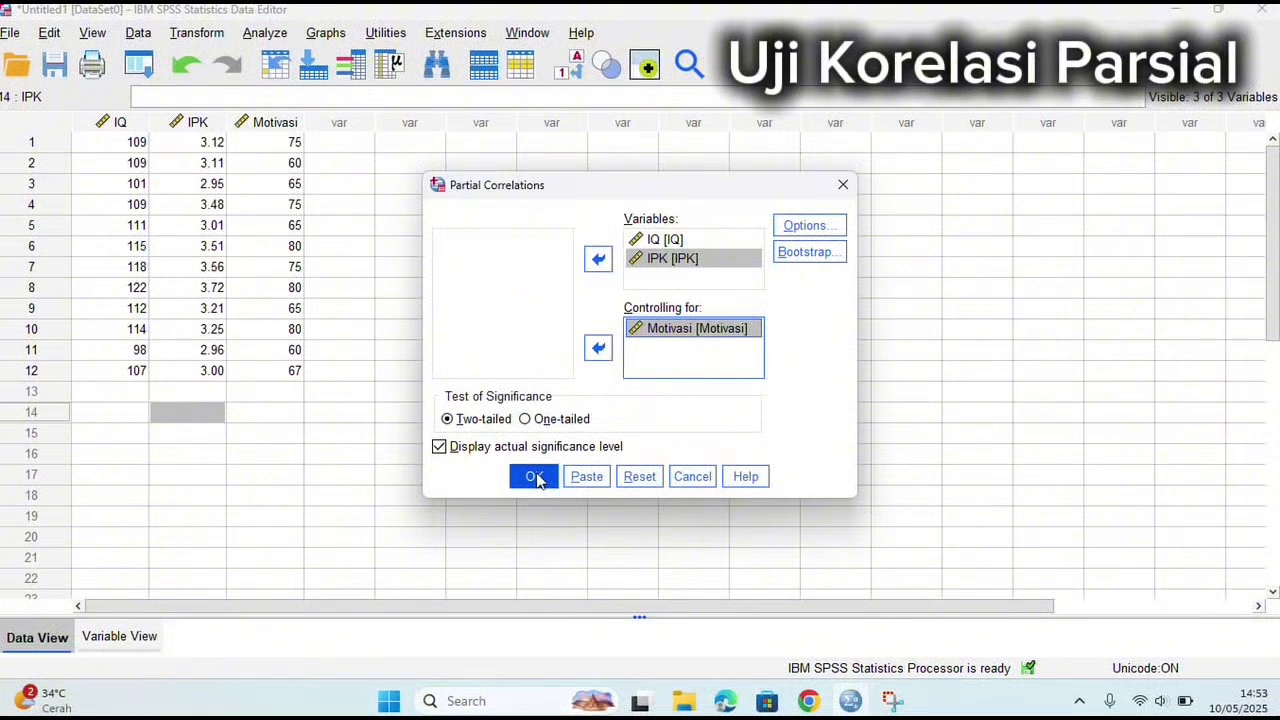
Include means and standard deviations and zero-order correlations, exclude cases pairwise, and run the partial correlation to view its Correlations table
left_click(803, 230)
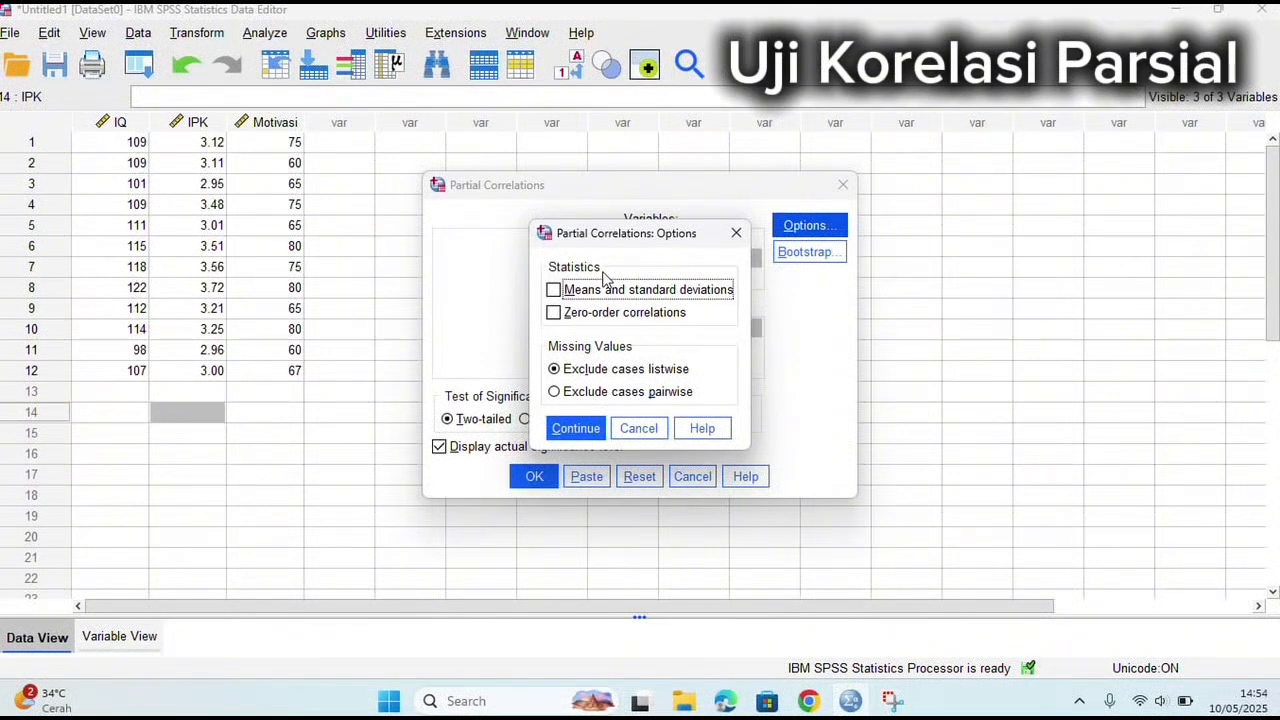
left_click(554, 290)
left_click(561, 313)
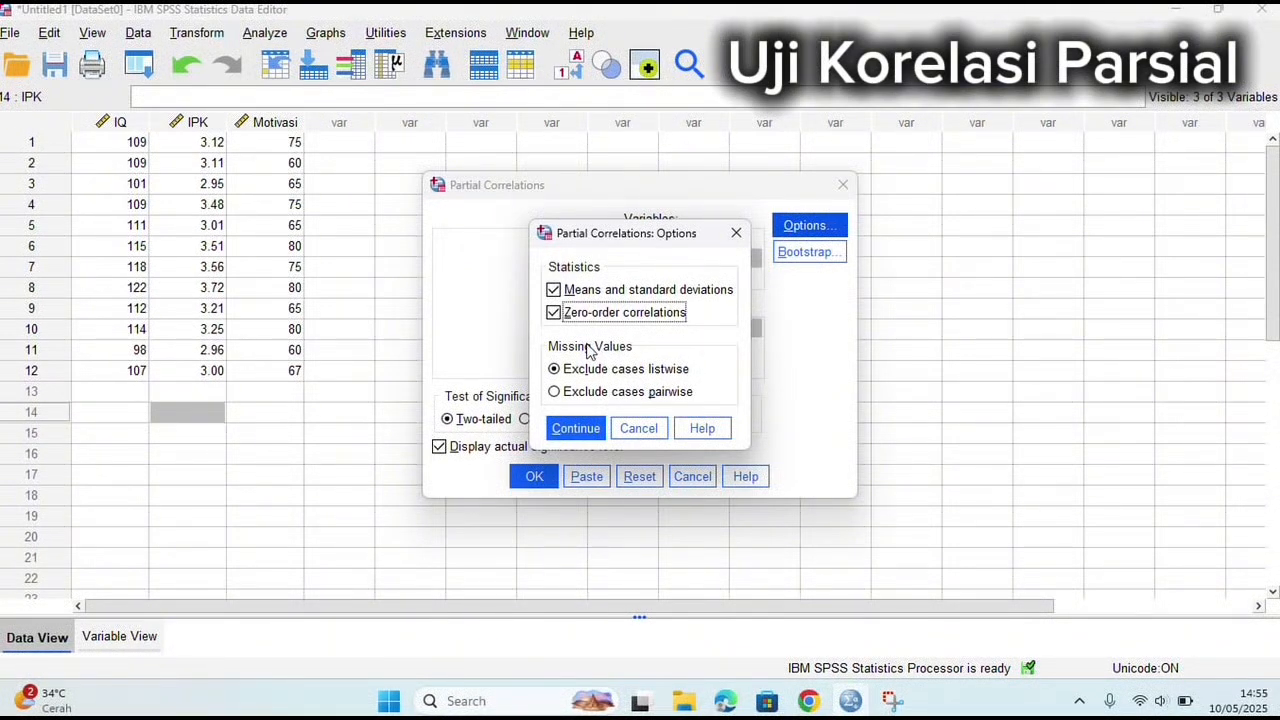
left_click(612, 391)
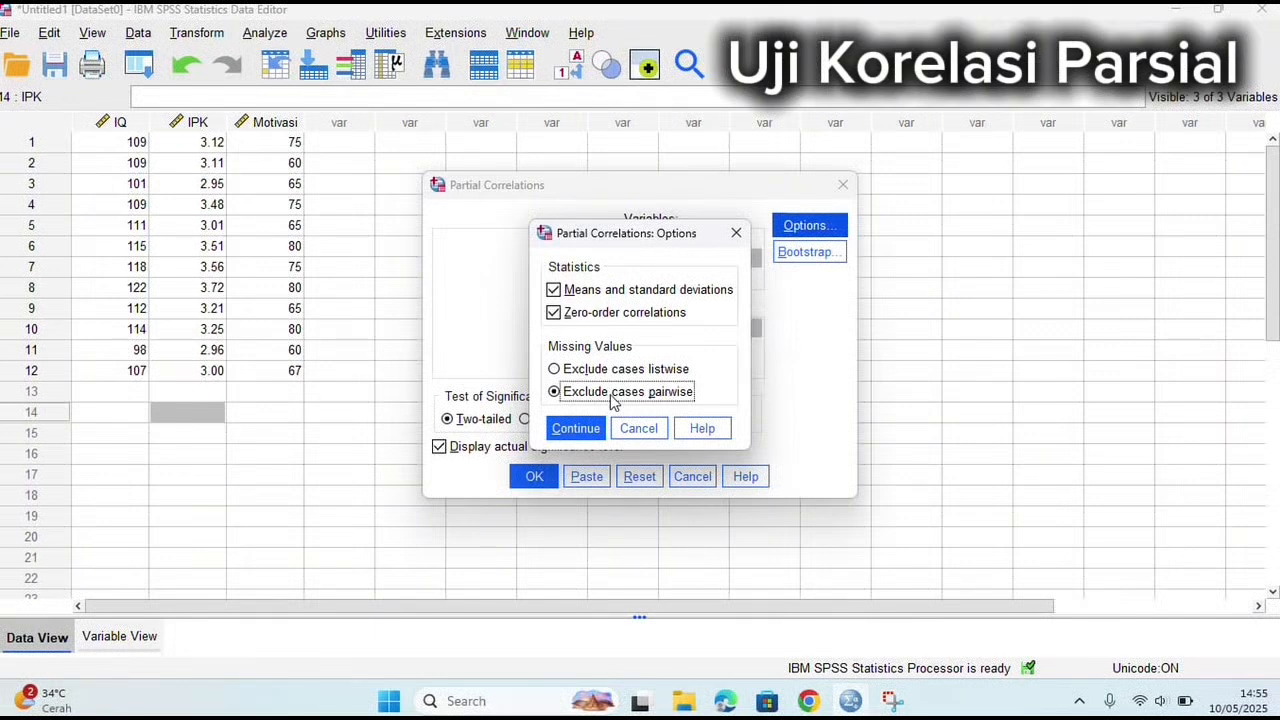
left_click(577, 430)
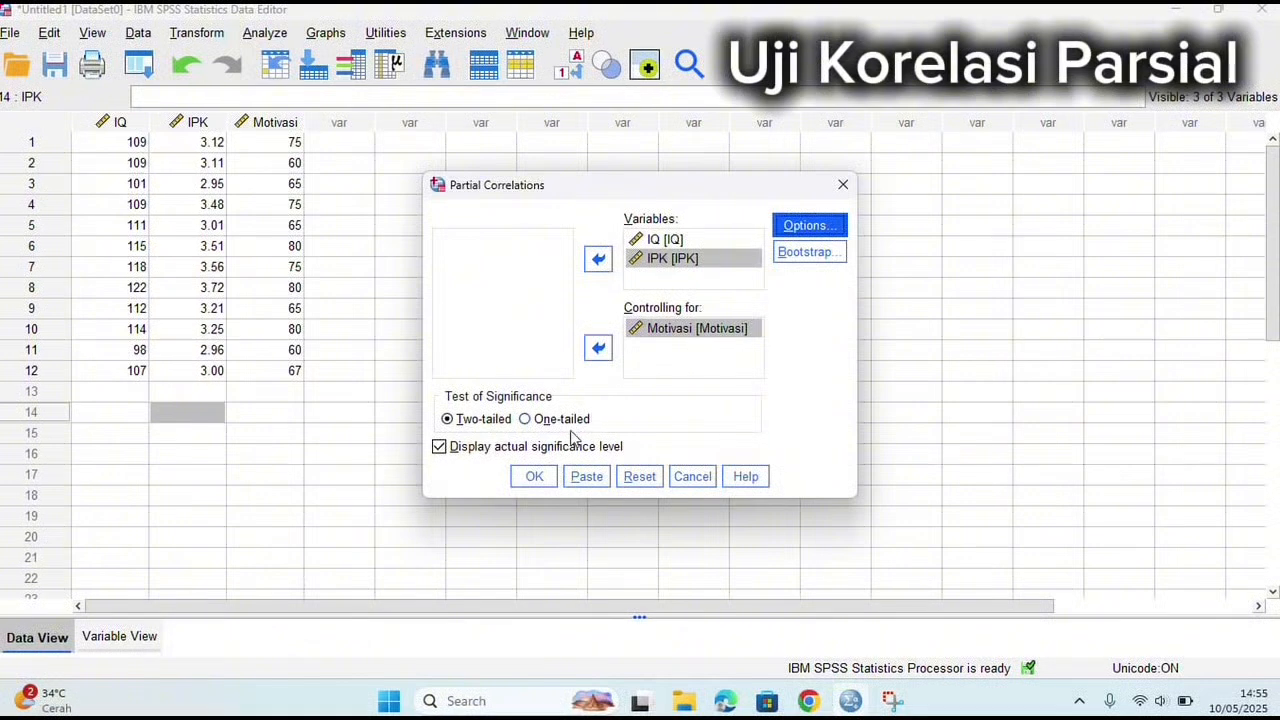
left_click(533, 478)
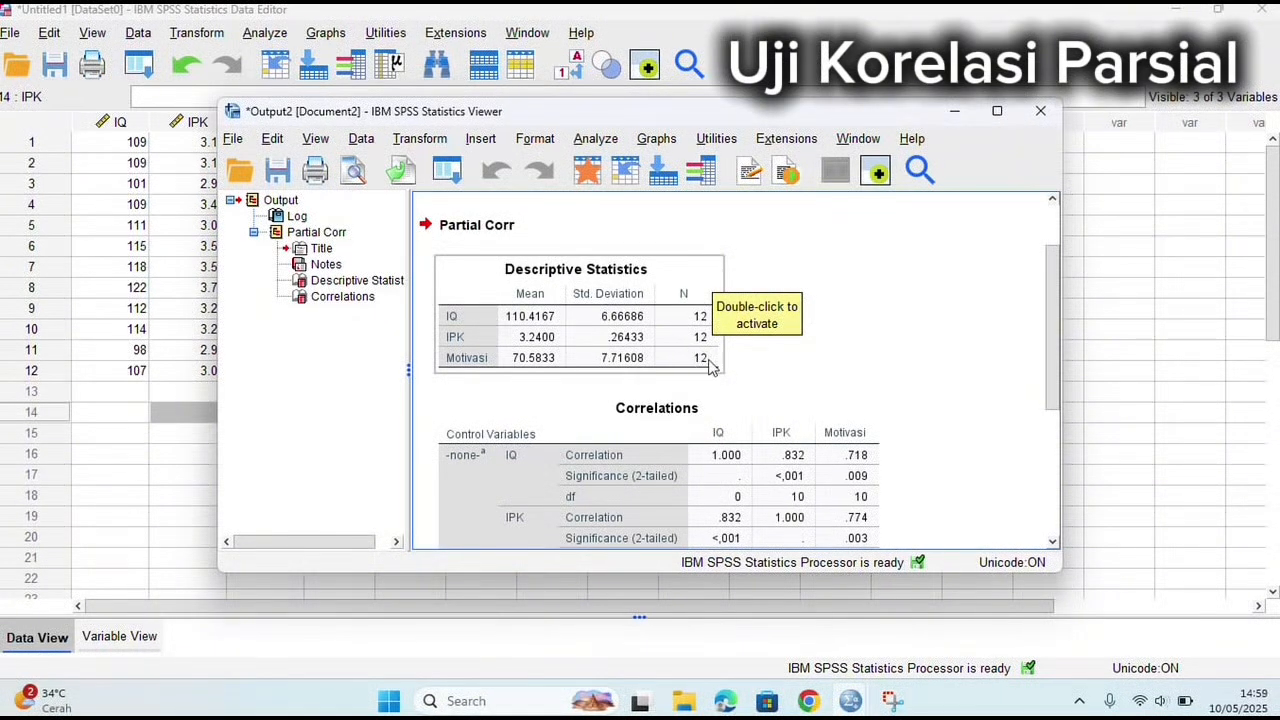
scroll(698, 318, "down", 2)
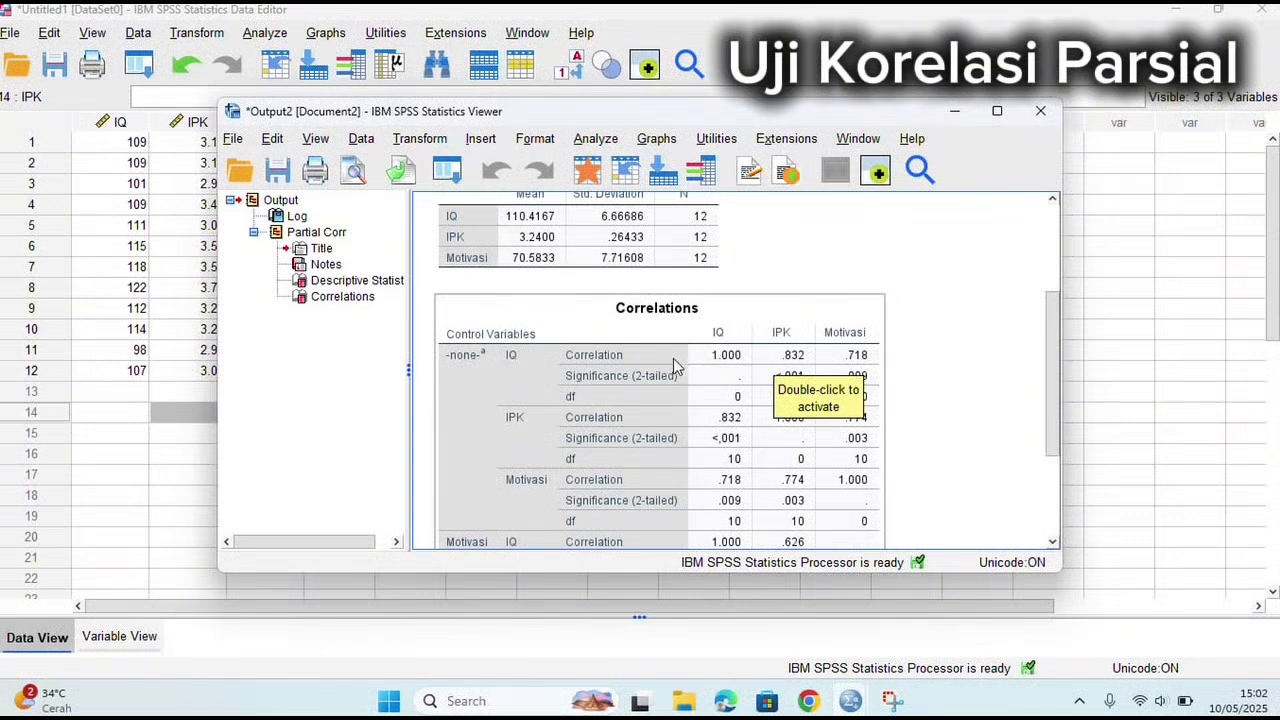
Compare the correlation and significance of IQ and IPK without a control variable against those controlled for Motivasi in the Correlations table
left_click(800, 370)
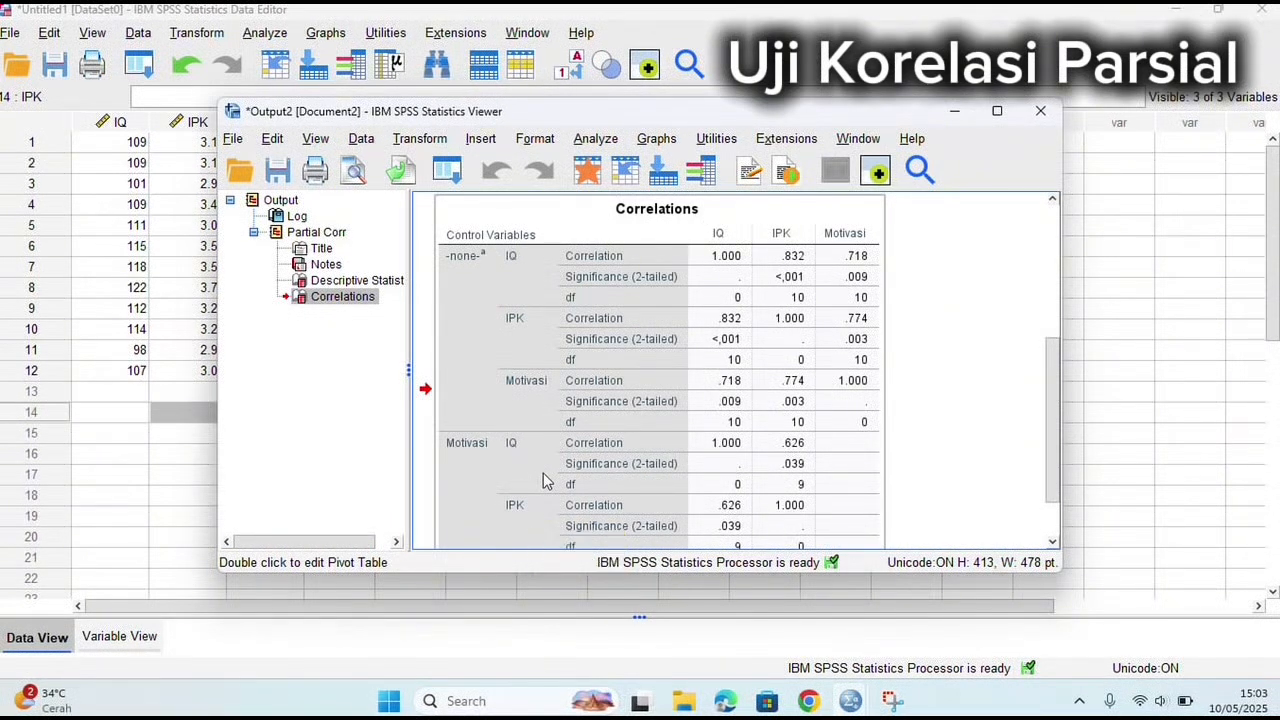
scroll(543, 481, "down", 3)
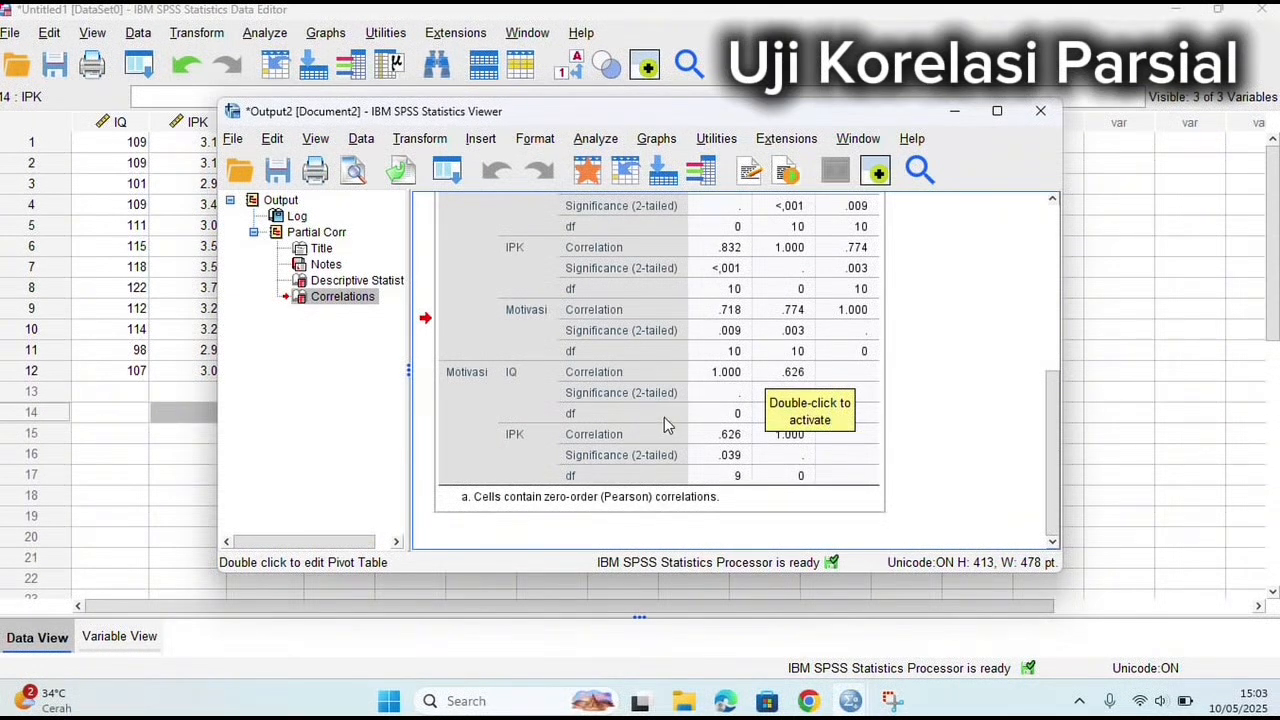
scroll(757, 396, "up", 3)
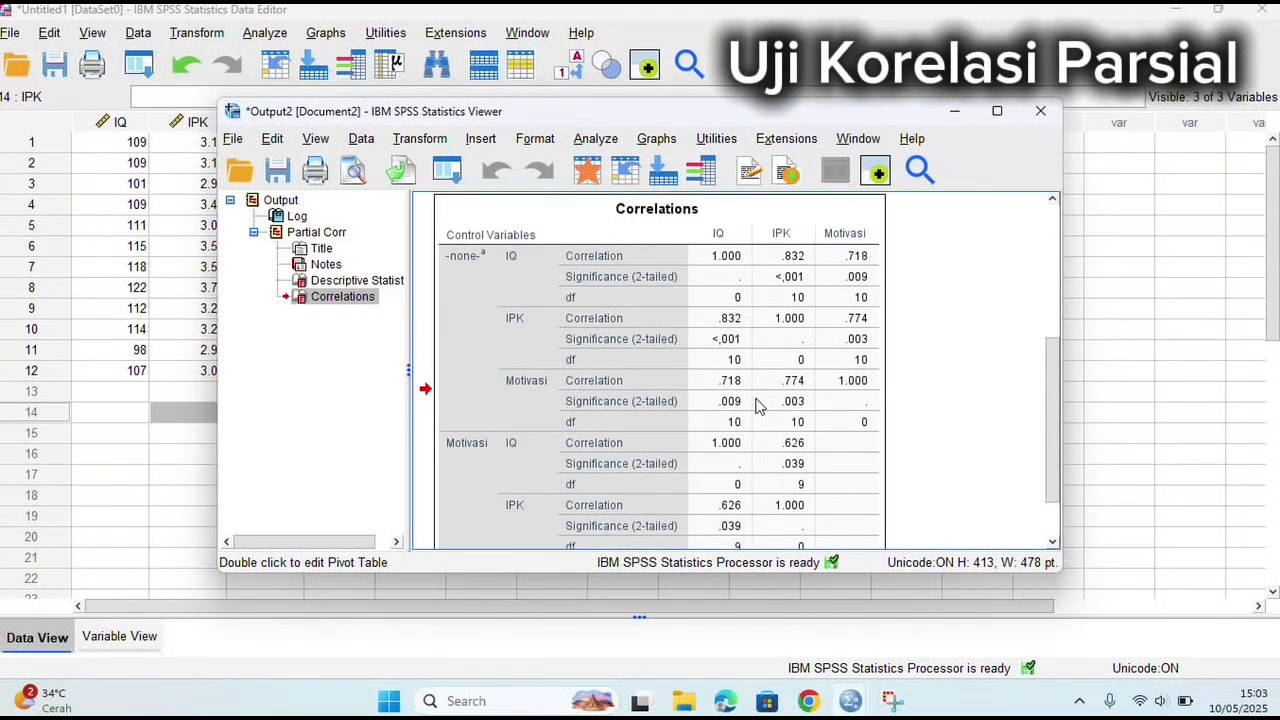
scroll(757, 396, "down", 3)
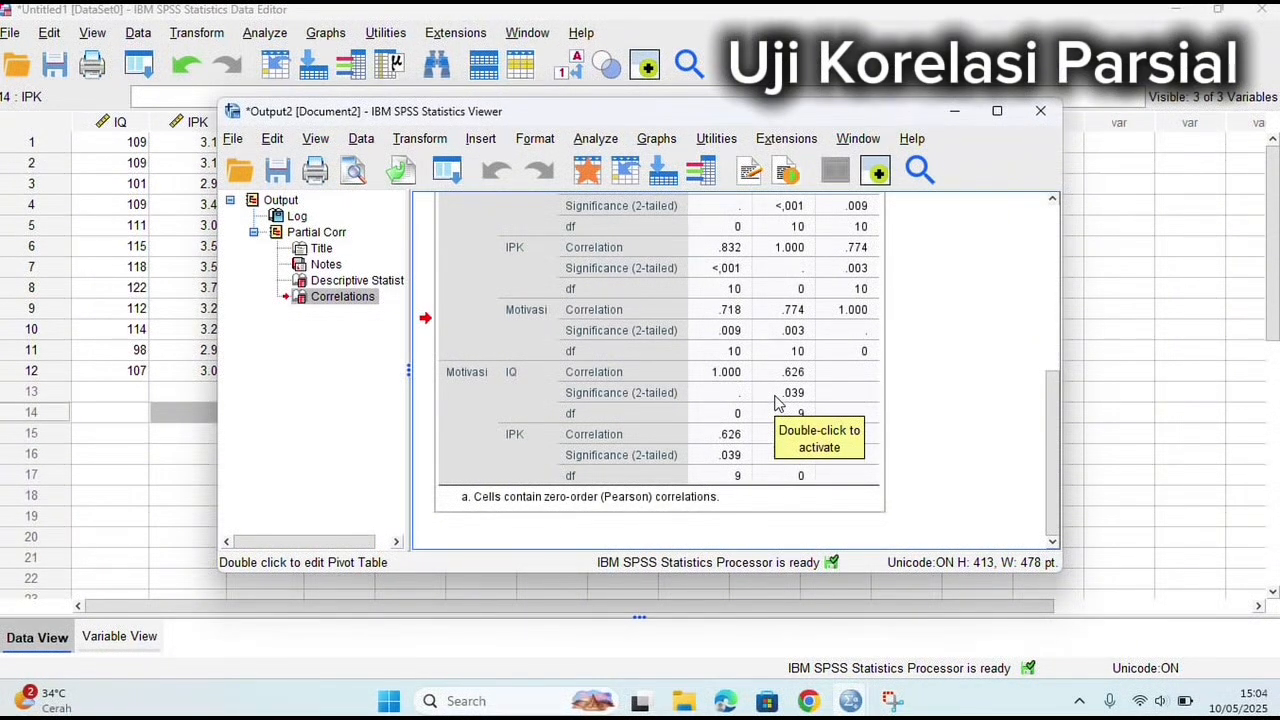
scroll(773, 405, "up", 10)
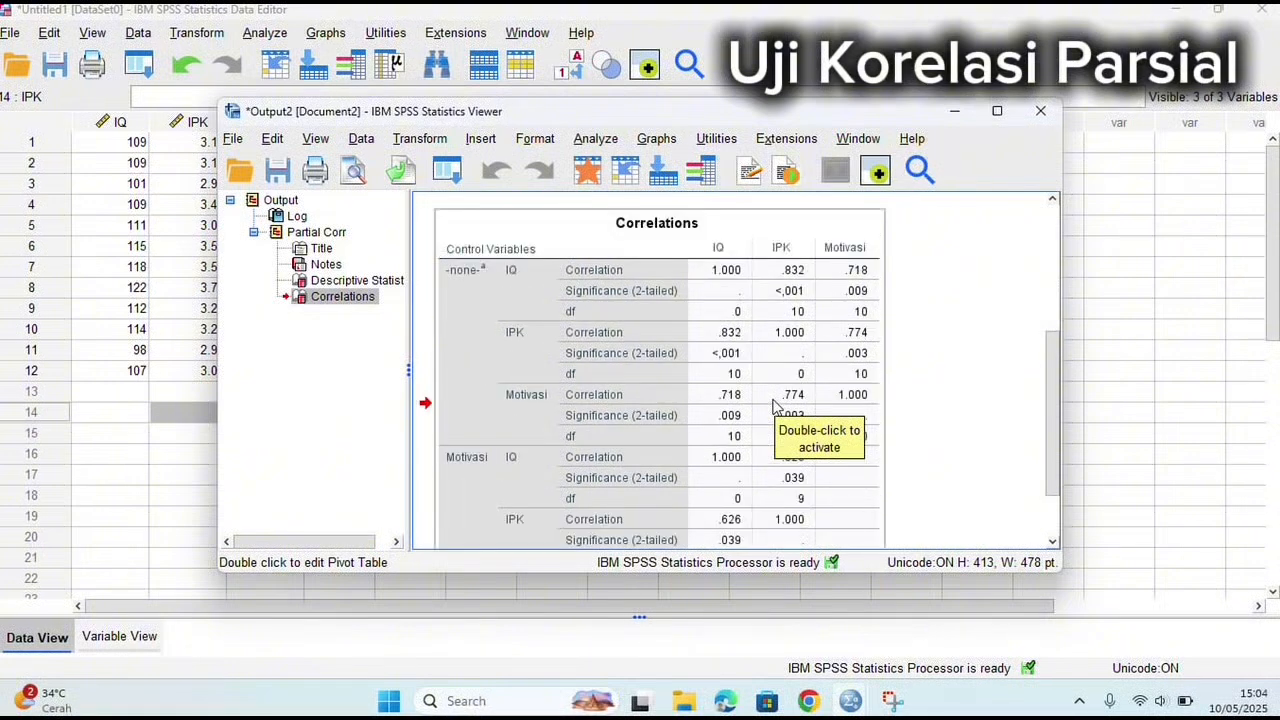
scroll(773, 405, "down", 10)
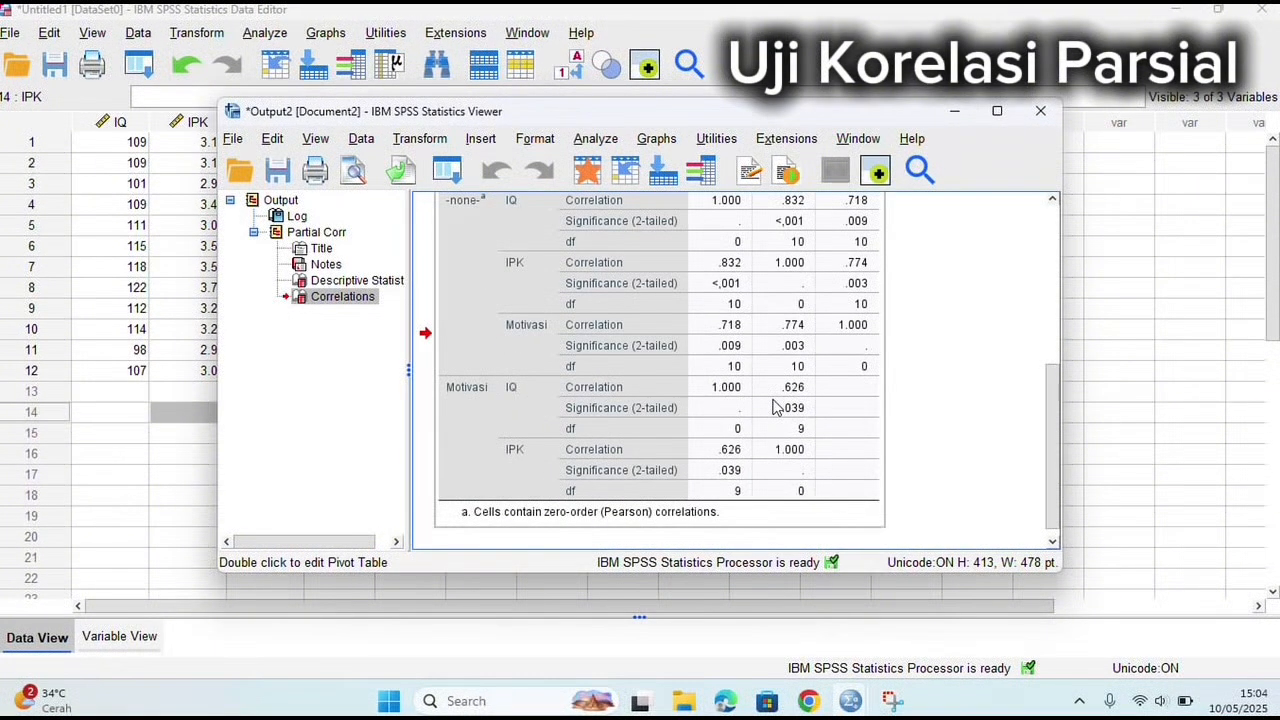
scroll(773, 405, "up", 2)
scroll(774, 406, "down", 3)
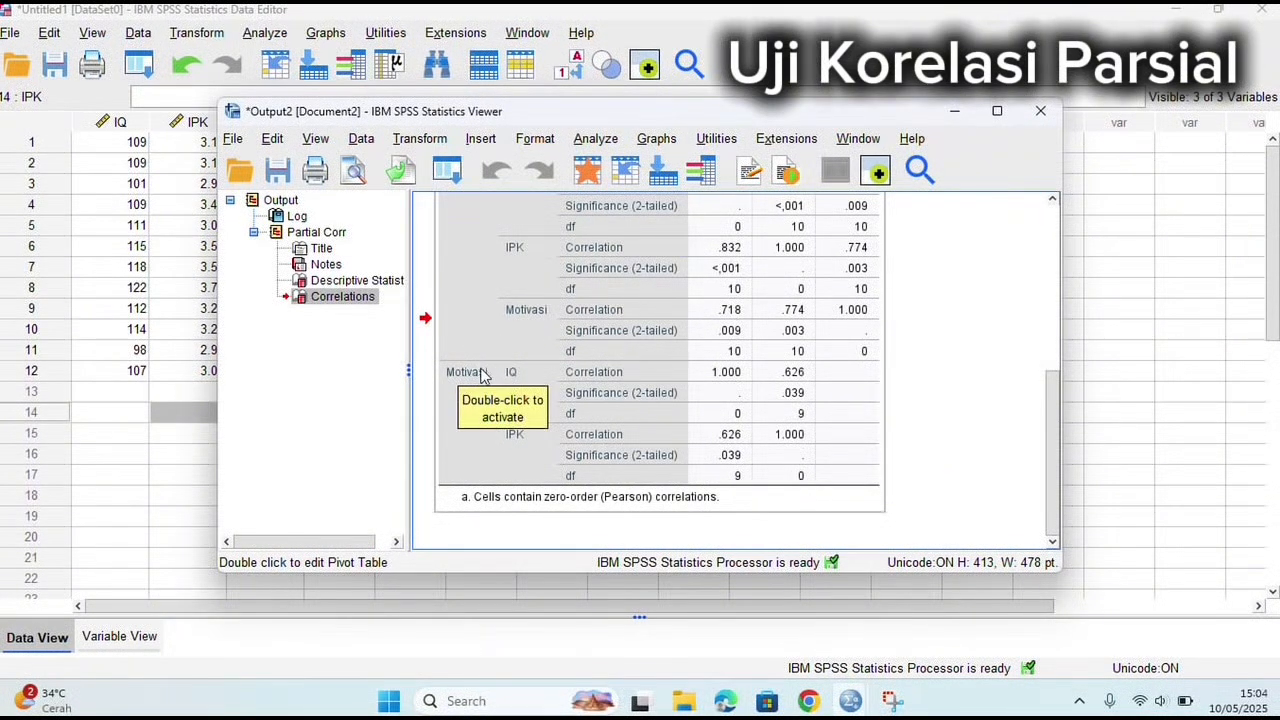
Review the partial correlation output again, from the Descriptive Statistics table down to the Motivasi-controlled rows of the Correlations table
scroll(502, 284, "up", 2)
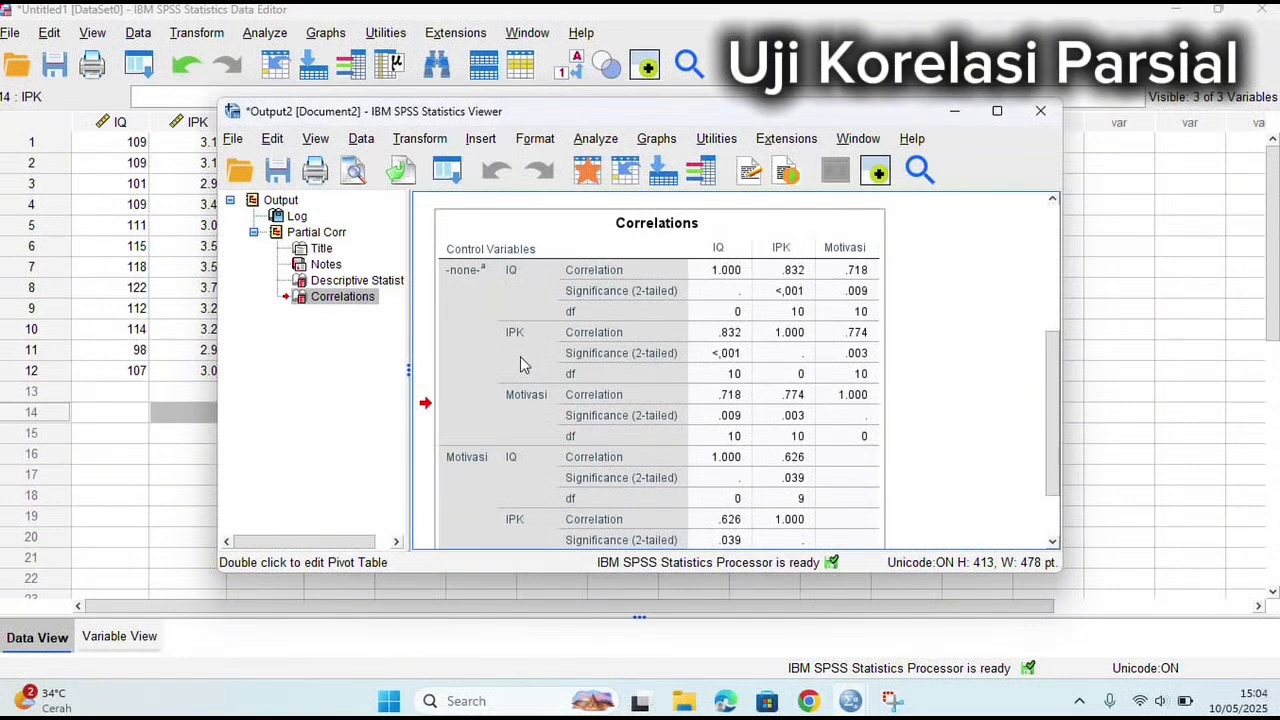
scroll(520, 363, "down", 2)
scroll(522, 365, "up", 8)
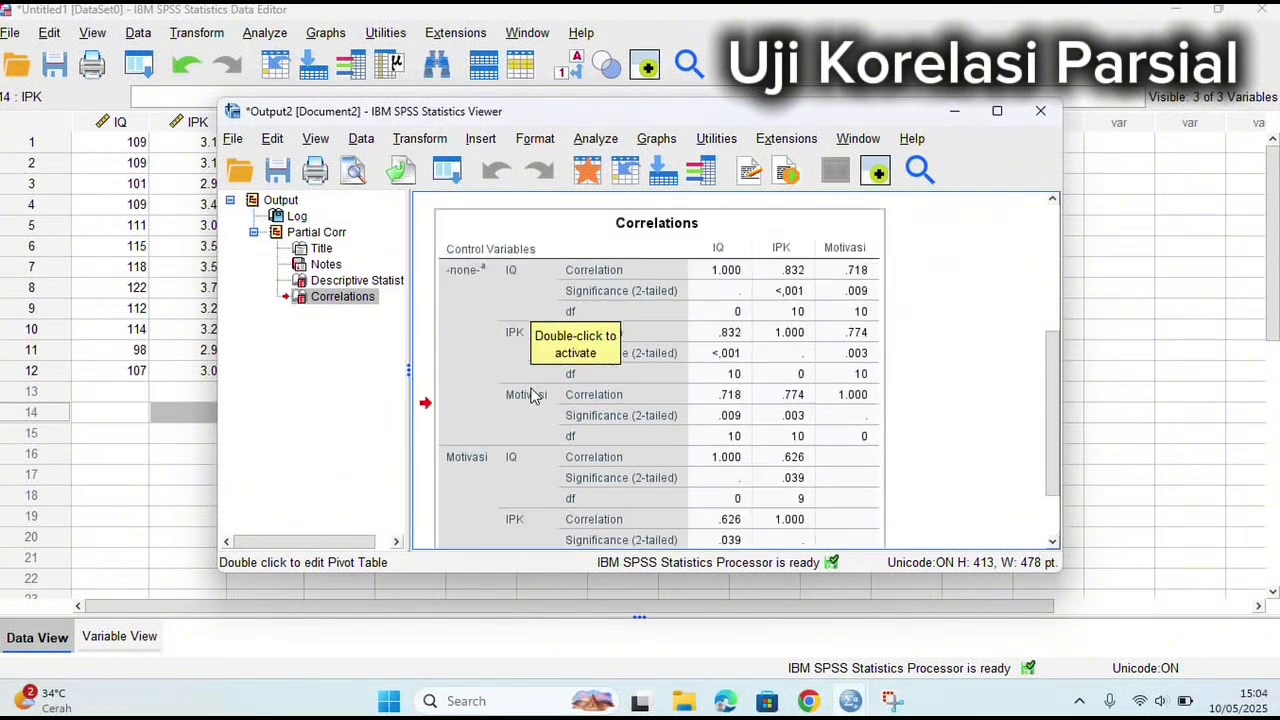
scroll(530, 395, "down", 6)
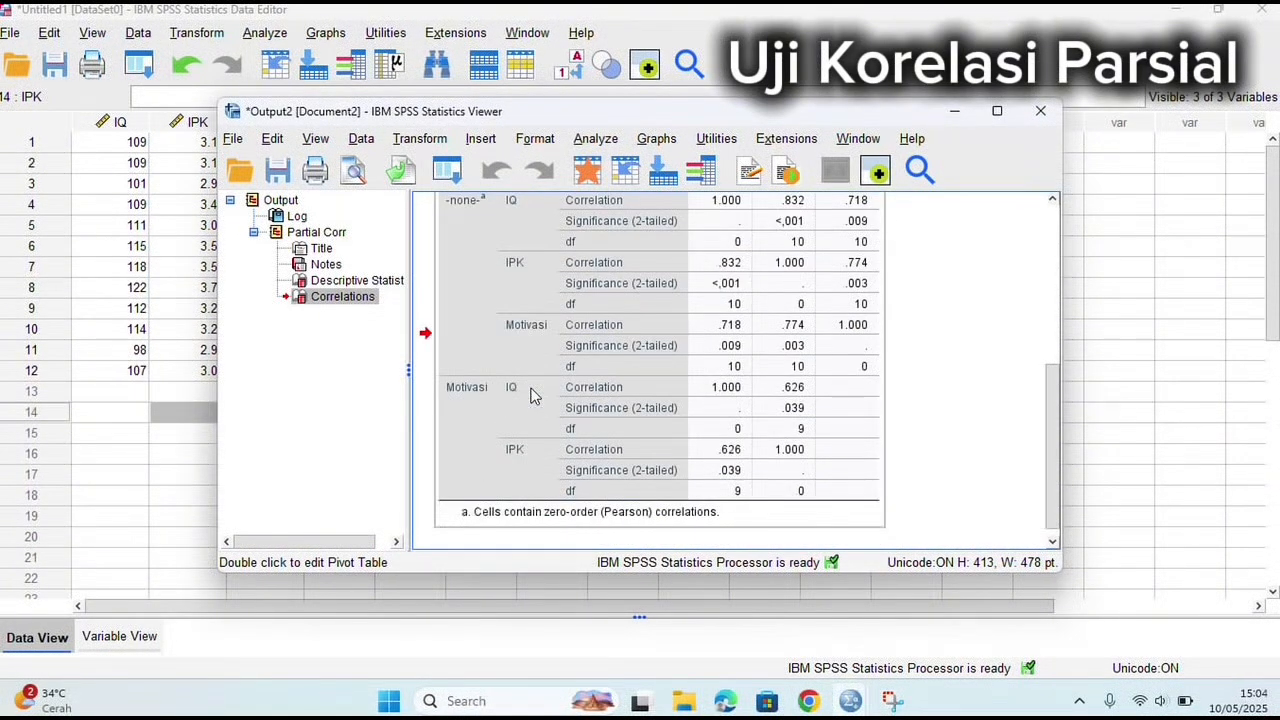
scroll(530, 395, "up", 1)
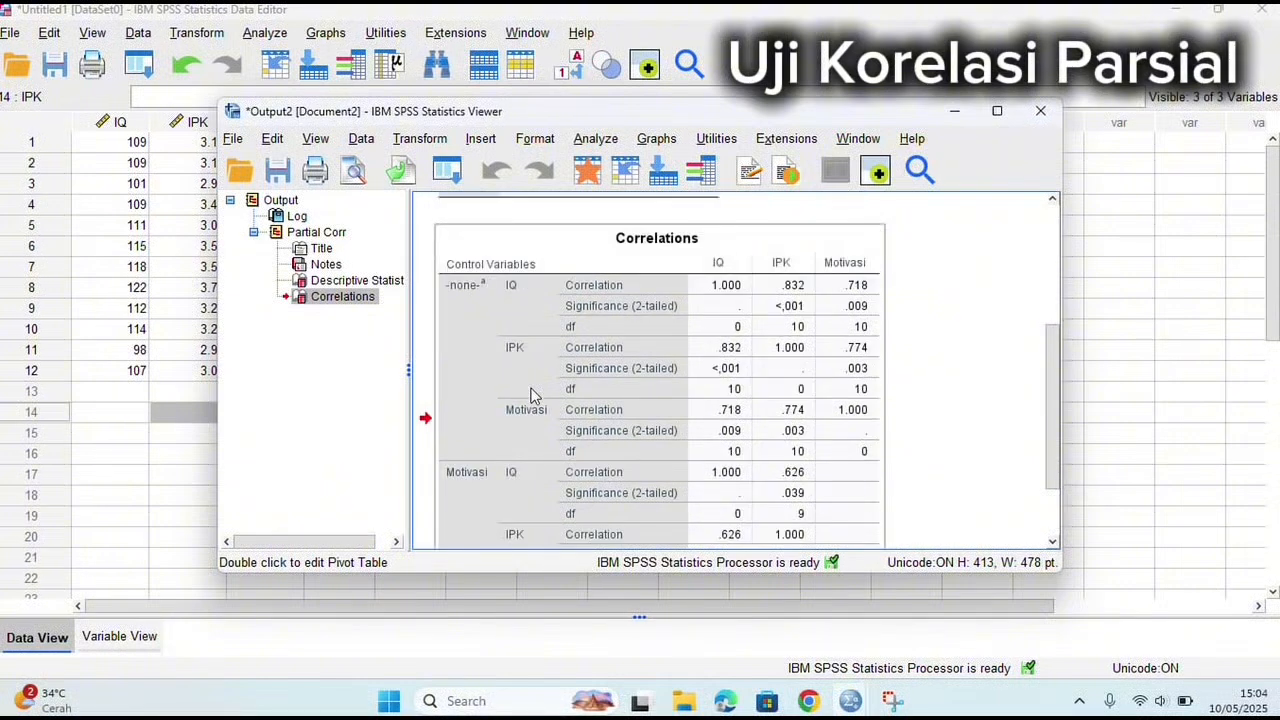
scroll(530, 395, "down", 2)
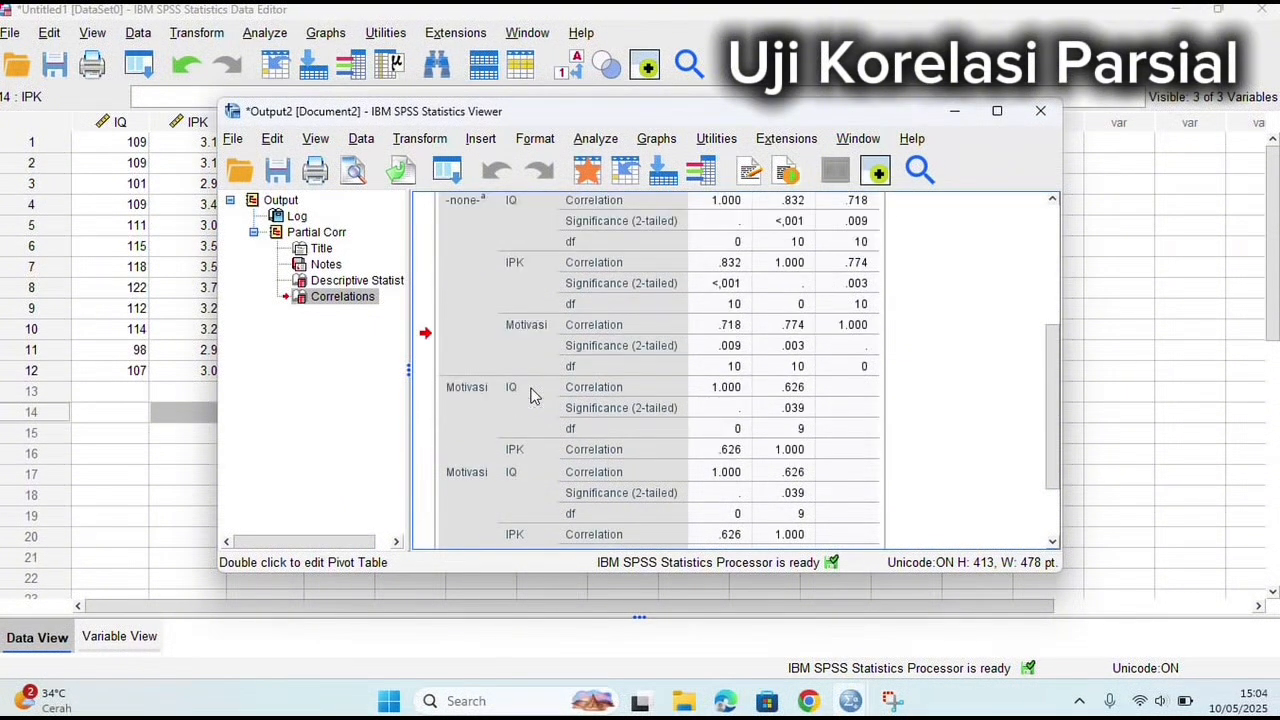
scroll(530, 395, "up", 2)
scroll(530, 395, "up", 3)
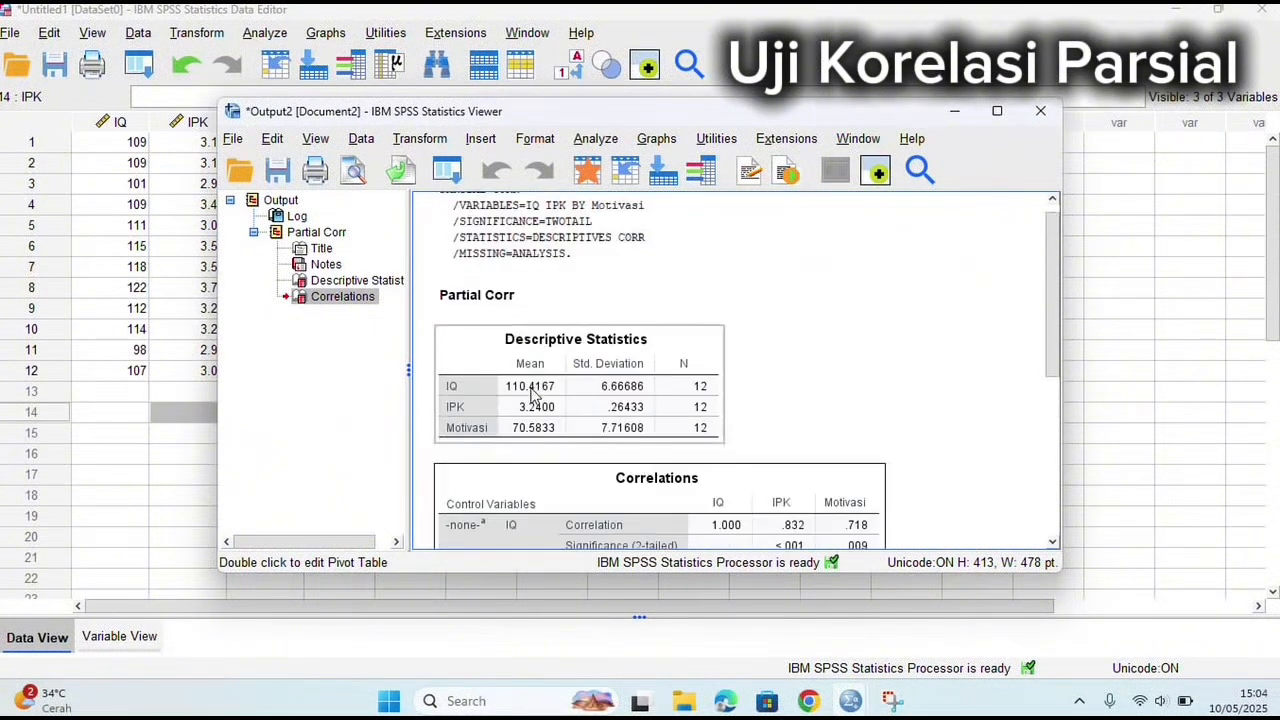
scroll(530, 395, "down", 2)
scroll(530, 395, "down", 2)
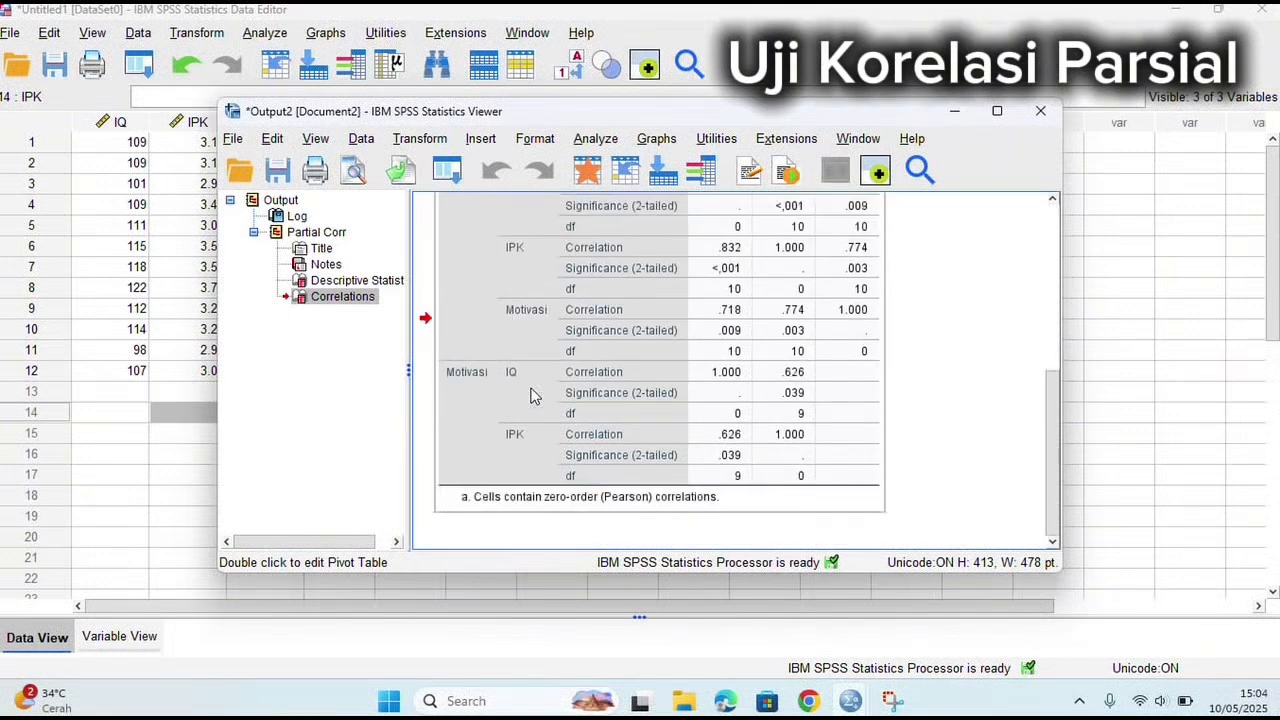